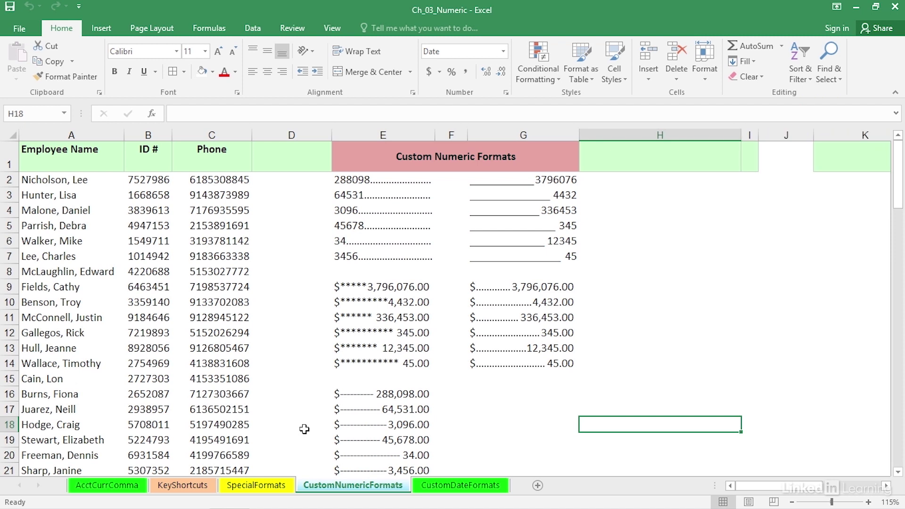
Select column B, the ID # column, and bring up its formatting options.
{"action": "left_click", "coordinate": [150, 134]}
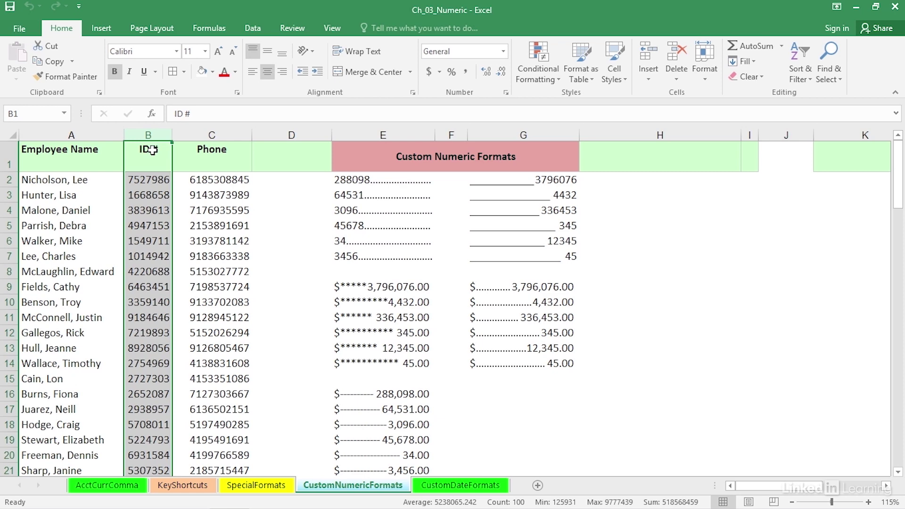
{"action": "right_click", "coordinate": [156, 150]}
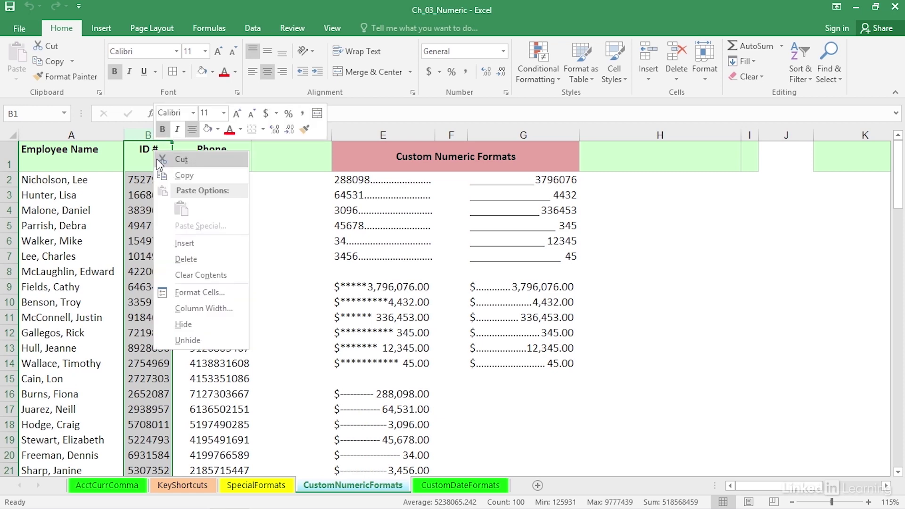
Open Format Cells for the ID # column, move the dialog aside, and choose the Custom category.
{"action": "left_click", "coordinate": [188, 293]}
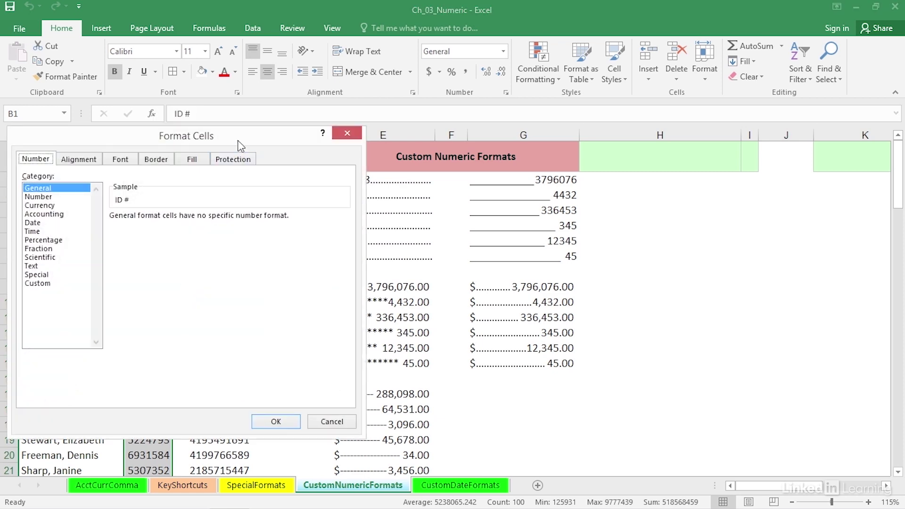
{"action": "left_click_drag", "start_coordinate": [247, 150], "coordinate": [457, 165]}
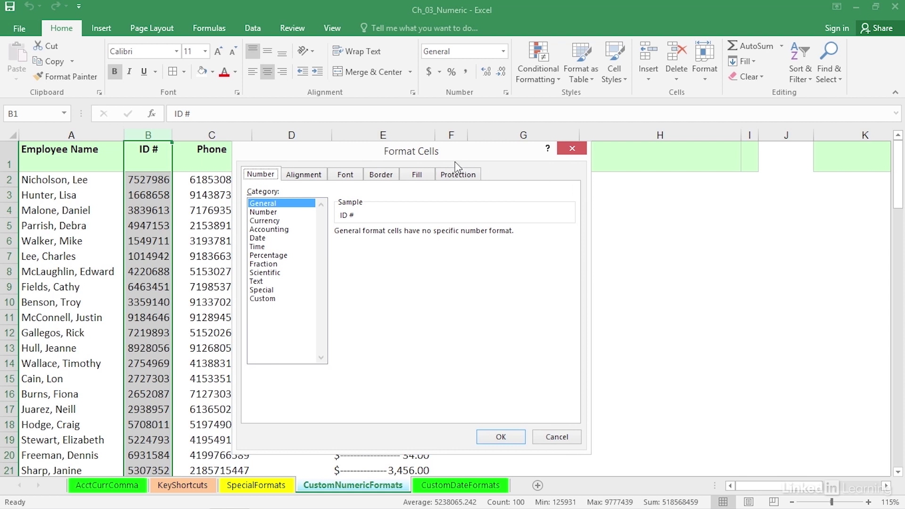
{"action": "left_click", "coordinate": [260, 298]}
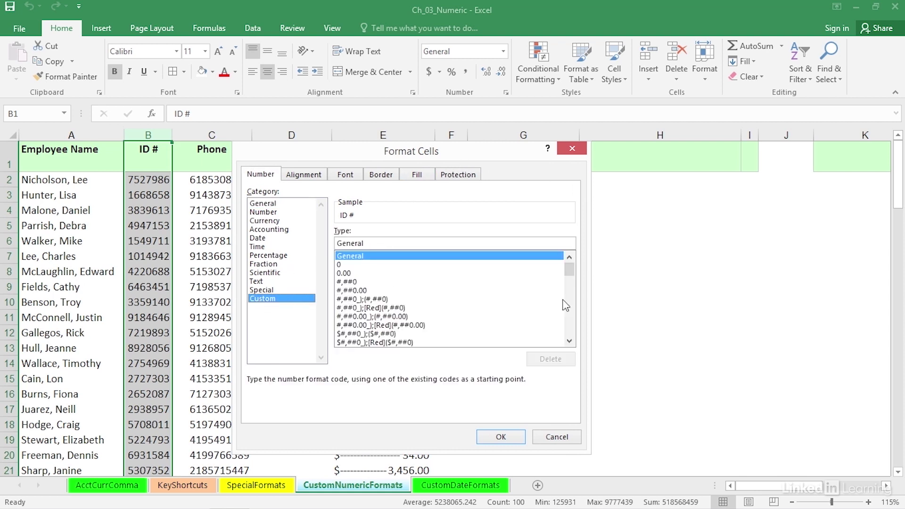
Scroll through the existing custom format codes in the Type list.
{"action": "left_click", "coordinate": [569, 341]}
{"action": "left_click", "coordinate": [569, 341]}
{"action": "left_click", "coordinate": [569, 341]}
{"action": "left_click", "coordinate": [569, 341]}
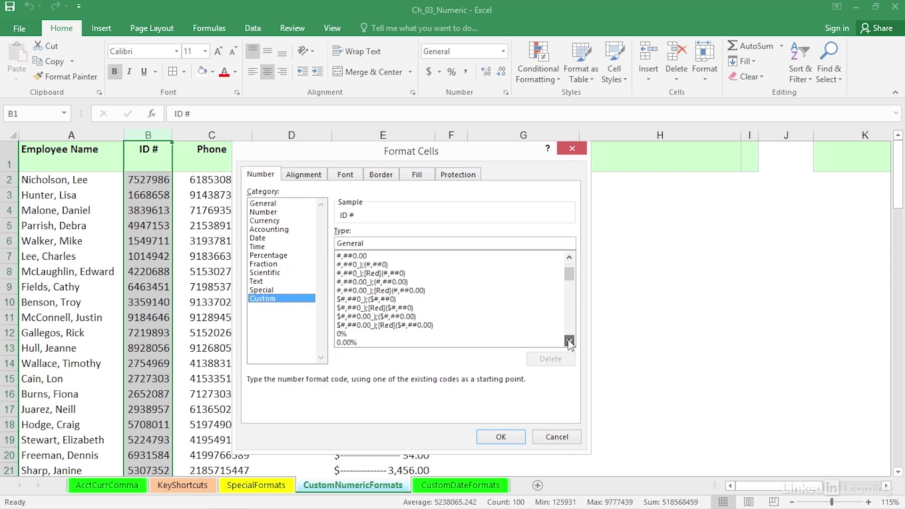
{"action": "left_click", "coordinate": [569, 341]}
{"action": "left_click", "coordinate": [569, 341]}
{"action": "left_click", "coordinate": [569, 341]}
{"action": "left_click", "coordinate": [569, 341]}
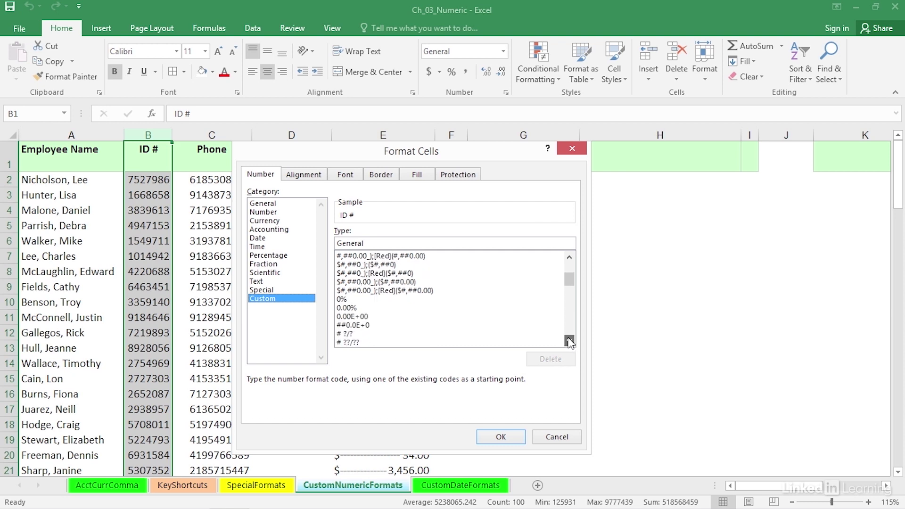
{"action": "left_click", "coordinate": [569, 341]}
{"action": "left_click", "coordinate": [569, 341]}
{"action": "left_click", "coordinate": [569, 341]}
{"action": "left_click", "coordinate": [569, 342]}
{"action": "left_click", "coordinate": [569, 341]}
{"action": "left_click", "coordinate": [569, 341]}
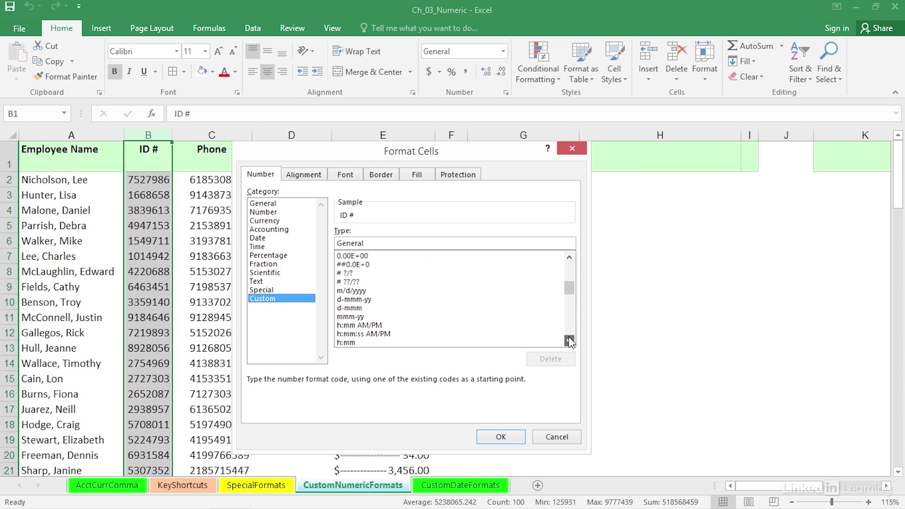
{"action": "left_click", "coordinate": [569, 342]}
{"action": "left_click", "coordinate": [569, 341]}
{"action": "left_click", "coordinate": [569, 341]}
{"action": "left_click", "coordinate": [569, 341]}
{"action": "left_click", "coordinate": [569, 341]}
{"action": "left_click", "coordinate": [569, 341]}
{"action": "left_click", "coordinate": [569, 341]}
{"action": "left_click", "coordinate": [569, 342]}
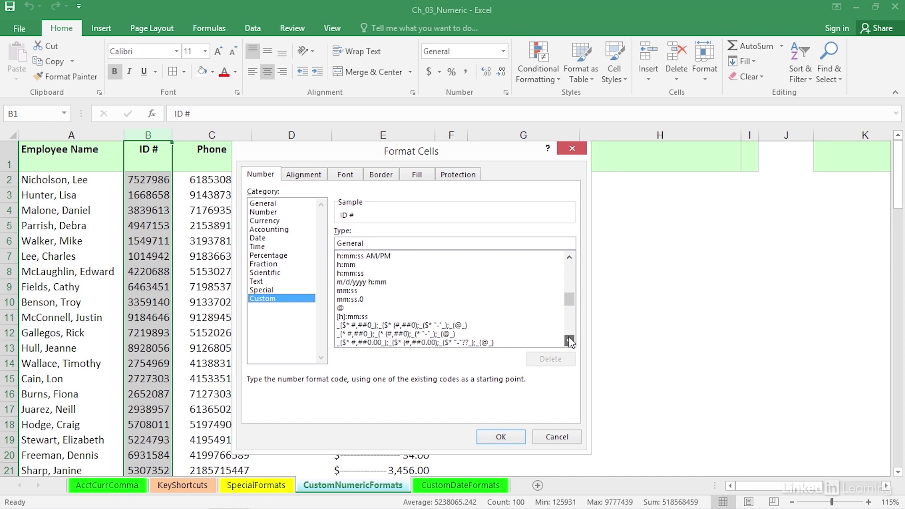
{"action": "left_click", "coordinate": [569, 341]}
{"action": "left_click", "coordinate": [569, 341]}
{"action": "left_click", "coordinate": [569, 341]}
{"action": "left_click", "coordinate": [569, 341]}
{"action": "left_click", "coordinate": [569, 341]}
{"action": "left_click", "coordinate": [569, 341]}
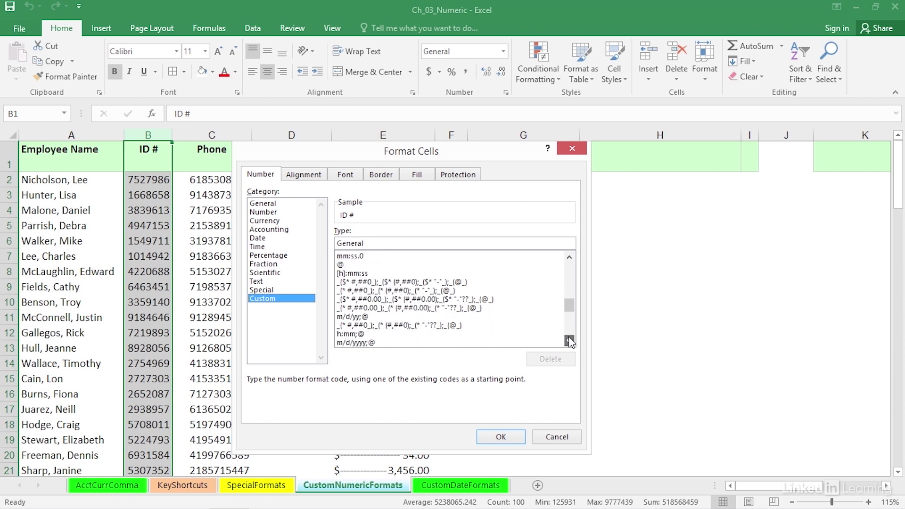
{"action": "left_click", "coordinate": [569, 341]}
{"action": "left_click", "coordinate": [569, 341]}
{"action": "left_click", "coordinate": [569, 341]}
{"action": "left_click", "coordinate": [569, 341]}
{"action": "left_click", "coordinate": [570, 341]}
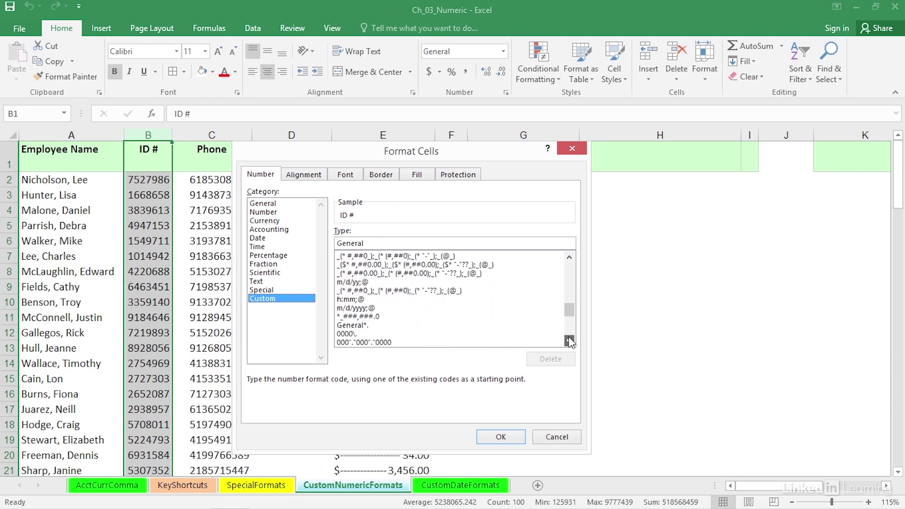
{"action": "left_click", "coordinate": [569, 341]}
{"action": "left_click", "coordinate": [569, 341]}
{"action": "left_click", "coordinate": [569, 341]}
{"action": "left_click", "coordinate": [569, 341]}
{"action": "left_click", "coordinate": [569, 341]}
{"action": "left_click", "coordinate": [569, 341]}
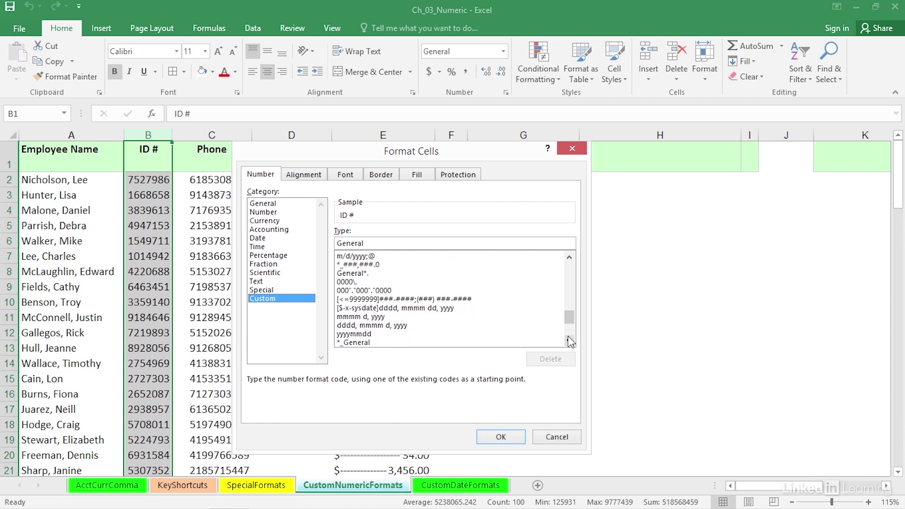
{"action": "left_click", "coordinate": [569, 341]}
{"action": "left_click", "coordinate": [569, 341]}
{"action": "left_click", "coordinate": [569, 341]}
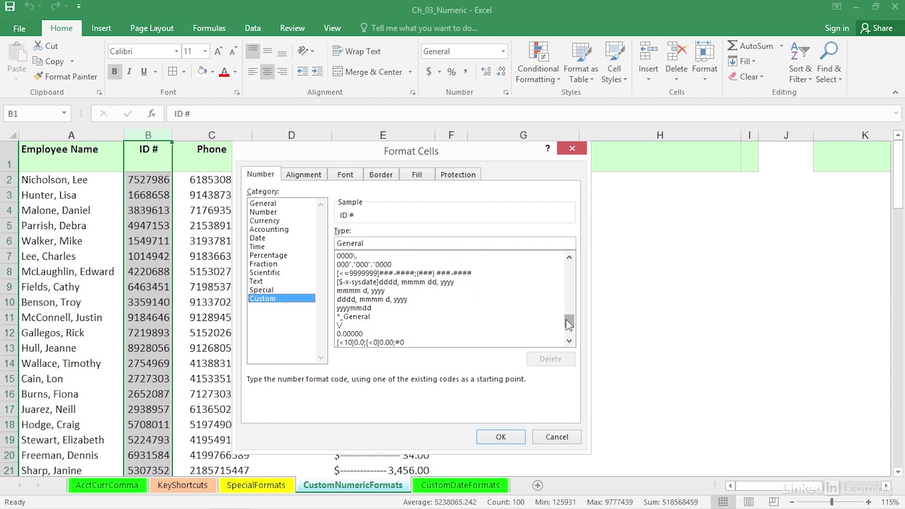
{"action": "left_click_drag", "start_coordinate": [569, 321], "coordinate": [569, 269]}
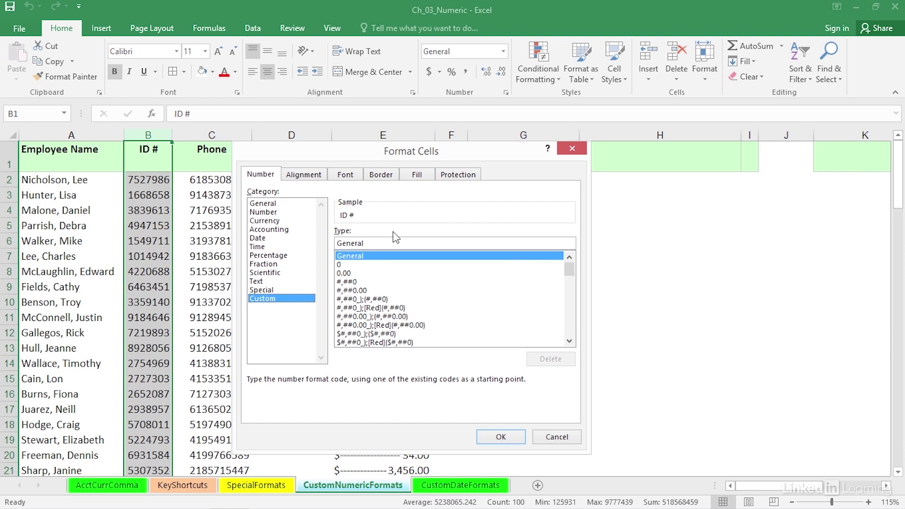
Replace the General code with 000-0000 and apply it to the ID # column.
{"action": "left_click_drag", "start_coordinate": [370, 241], "coordinate": [331, 245]}
{"action": "type", "text": "000"}
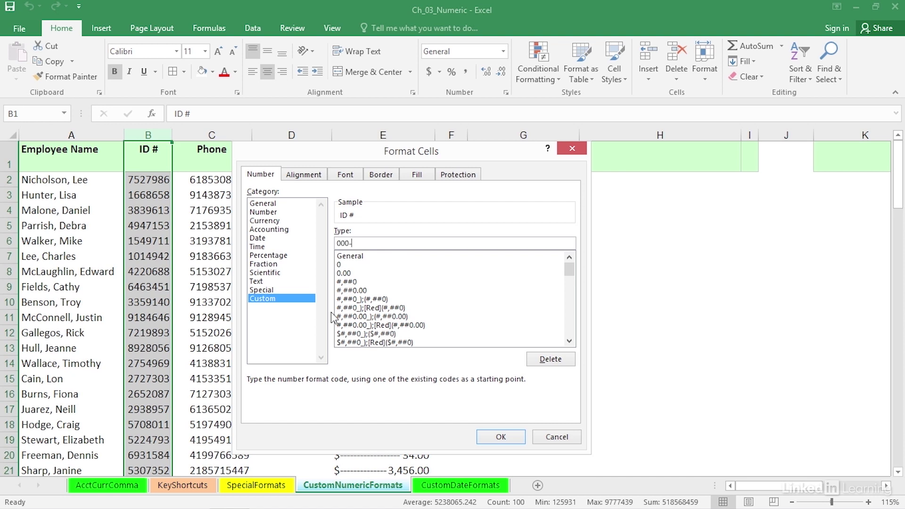
{"action": "type", "text": "-0000"}
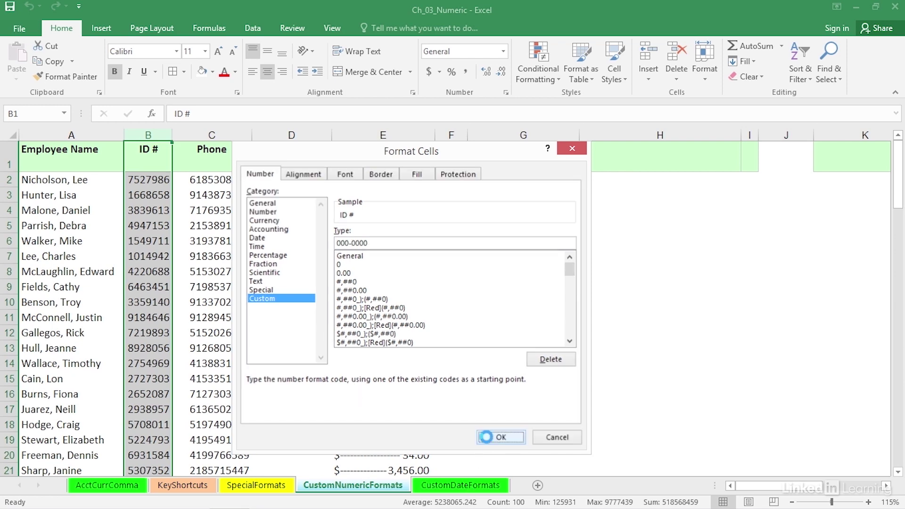
{"action": "left_click", "coordinate": [487, 436]}
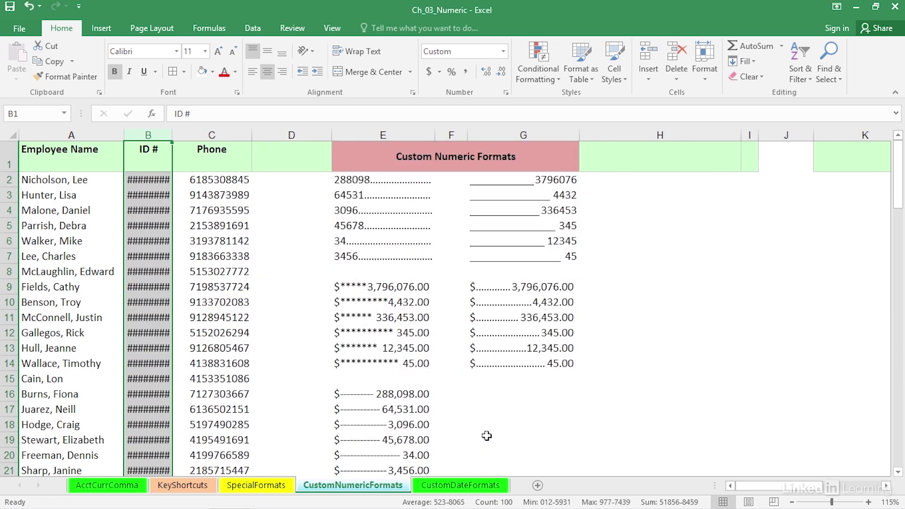
Autofit column B so IDs show as 752-7986, and enter 4563421 in B2 to read 456-3421.
{"action": "double_click", "coordinate": [170, 135]}
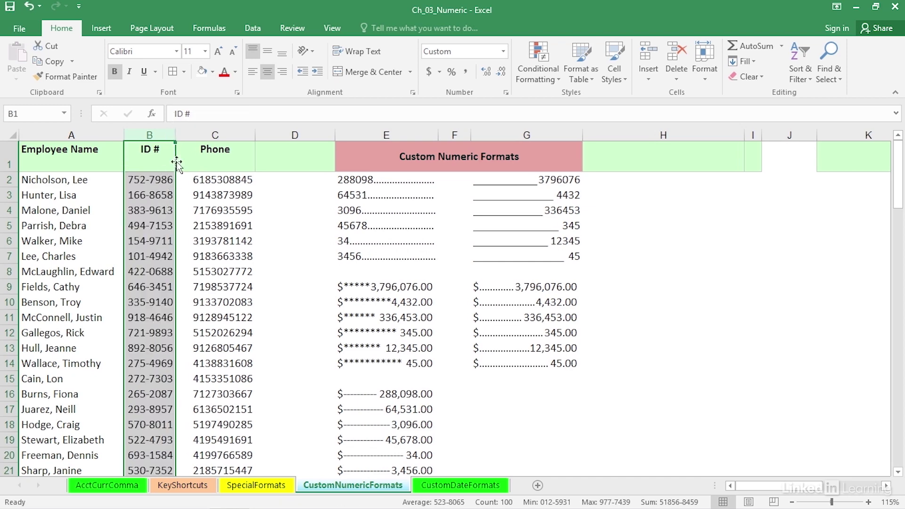
{"action": "left_click", "coordinate": [161, 178]}
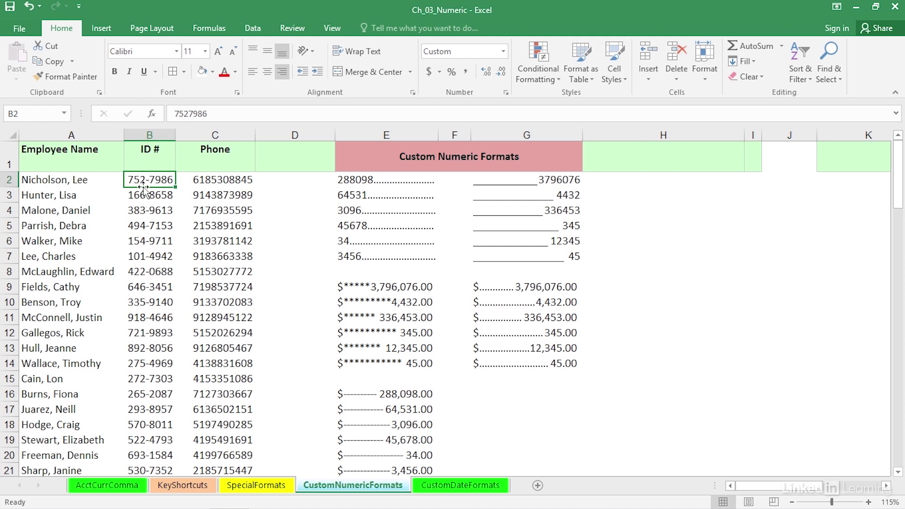
{"action": "type", "text": "456"}
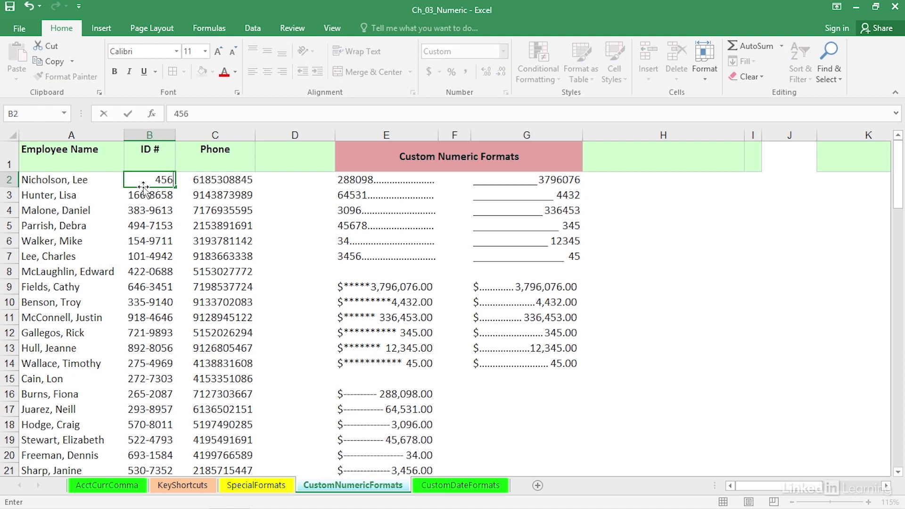
{"action": "type", "text": "3421"}
{"action": "key", "text": "Return"}
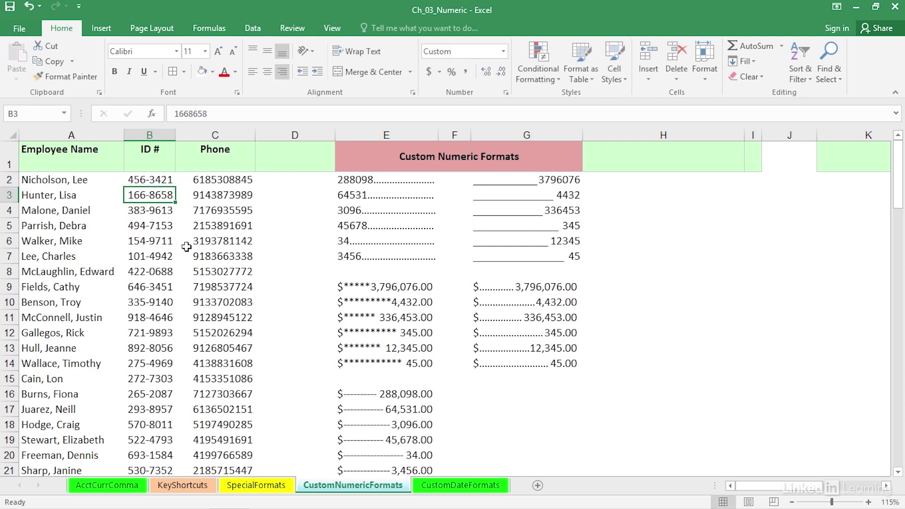
{"action": "left_click", "coordinate": [230, 134]}
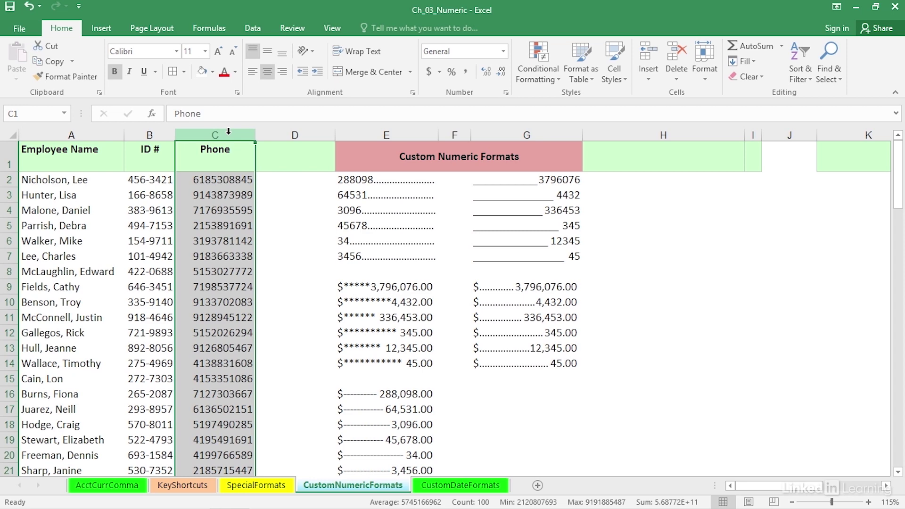
{"action": "key", "text": "ctrl+1"}
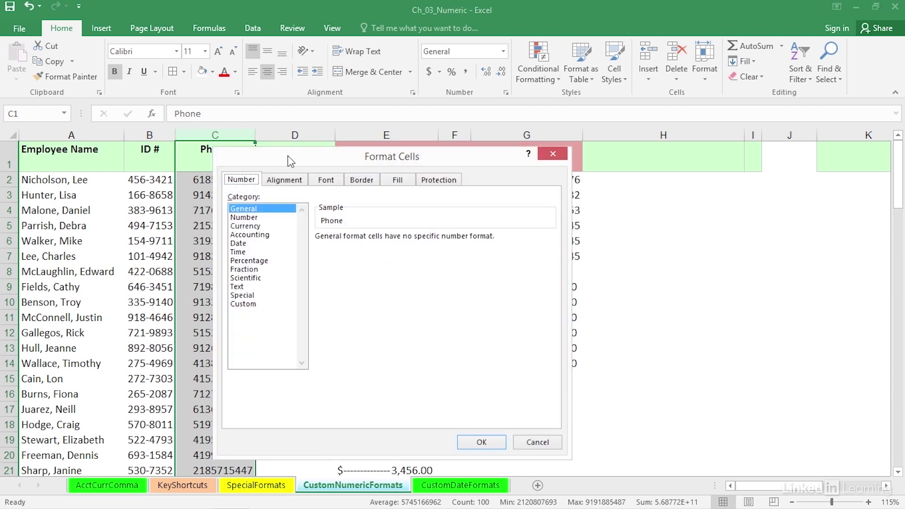
{"action": "left_click_drag", "start_coordinate": [282, 152], "coordinate": [343, 155]}
{"action": "left_click", "coordinate": [347, 298]}
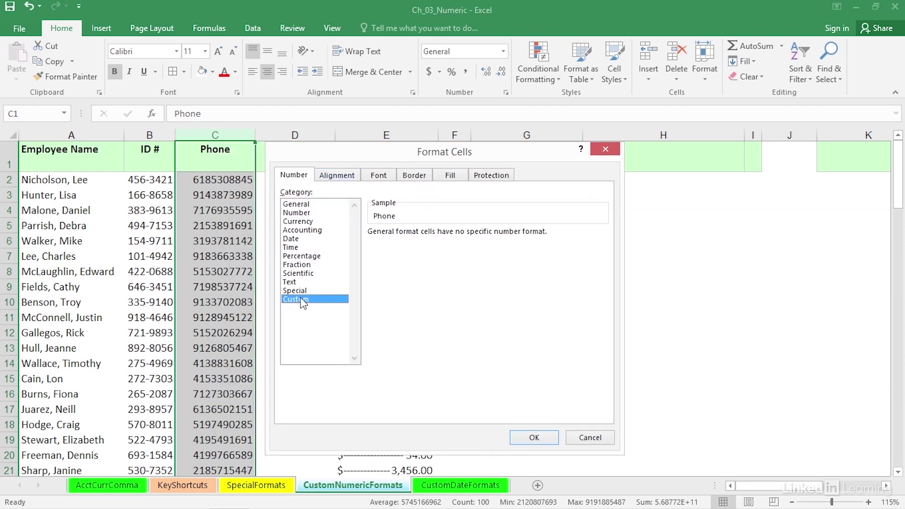
{"action": "left_click_drag", "start_coordinate": [408, 243], "coordinate": [365, 244]}
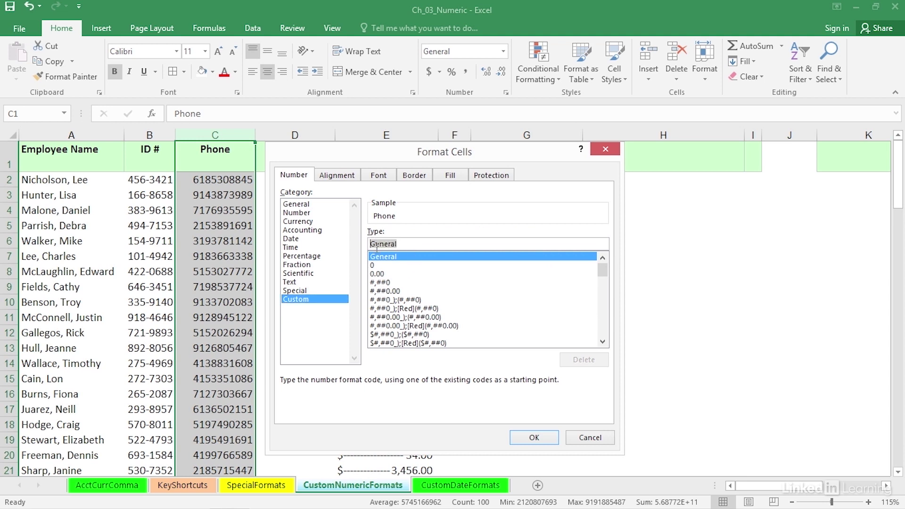
{"action": "type", "text": "000\"."}
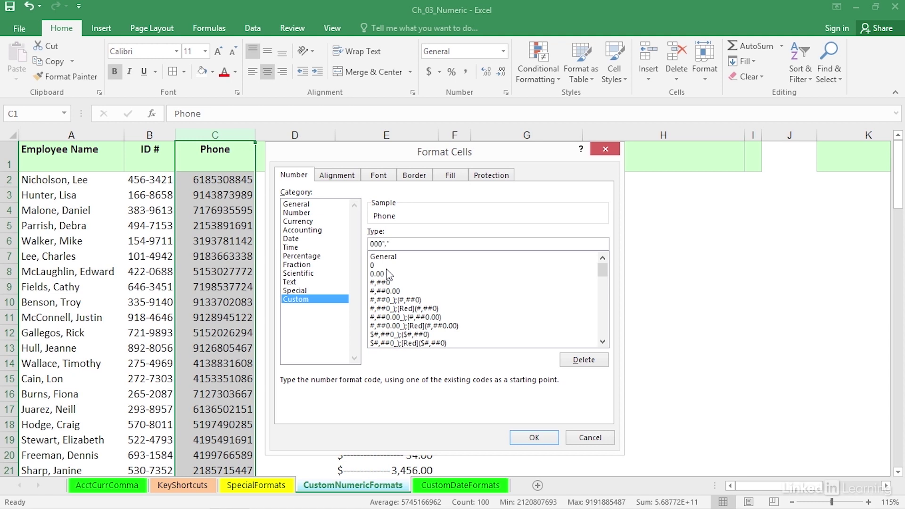
{"action": "type", "text": "000\".\"0000"}
{"action": "left_click_drag", "start_coordinate": [442, 244], "coordinate": [367, 243]}
{"action": "key", "text": "ctrl+c"}
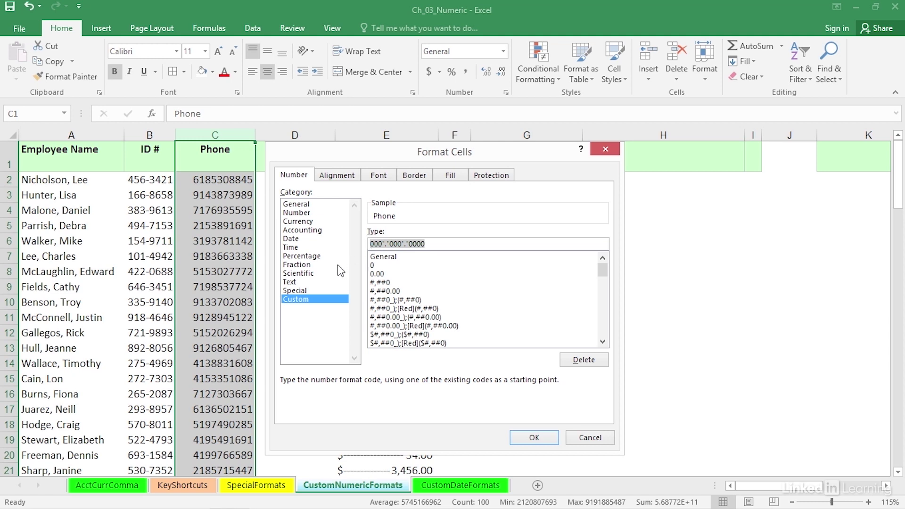
{"action": "left_click", "coordinate": [530, 441]}
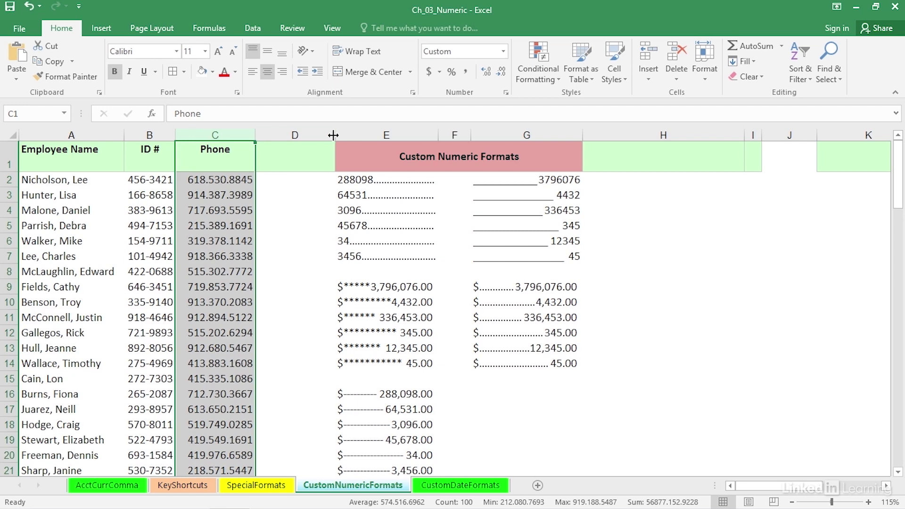
{"action": "left_click_drag", "start_coordinate": [333, 135], "coordinate": [409, 135]}
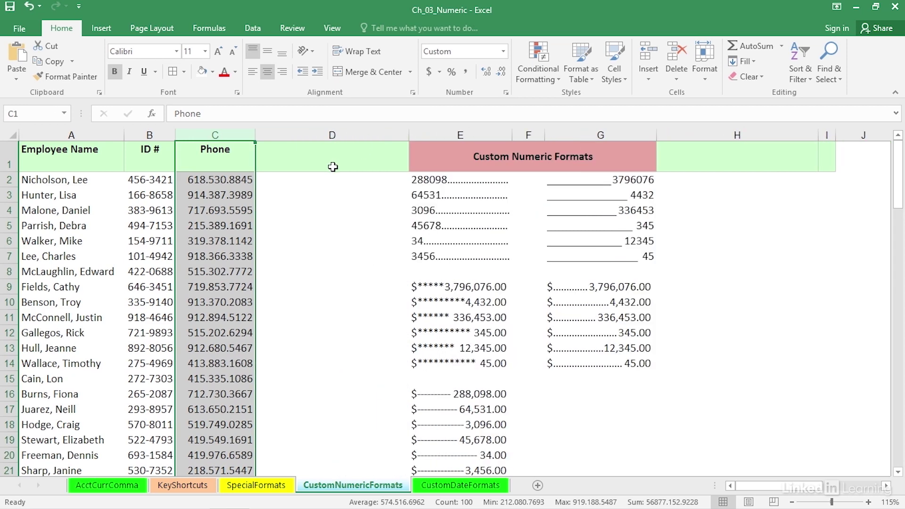
Paste the phone format code 000"."000"."0000 into D2 and centre it.
{"action": "left_click", "coordinate": [313, 181]}
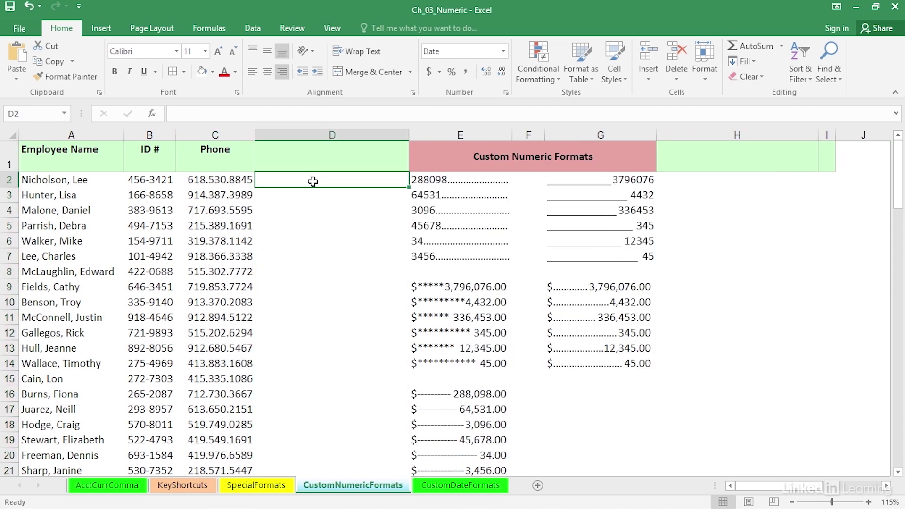
{"action": "key", "text": "F2"}
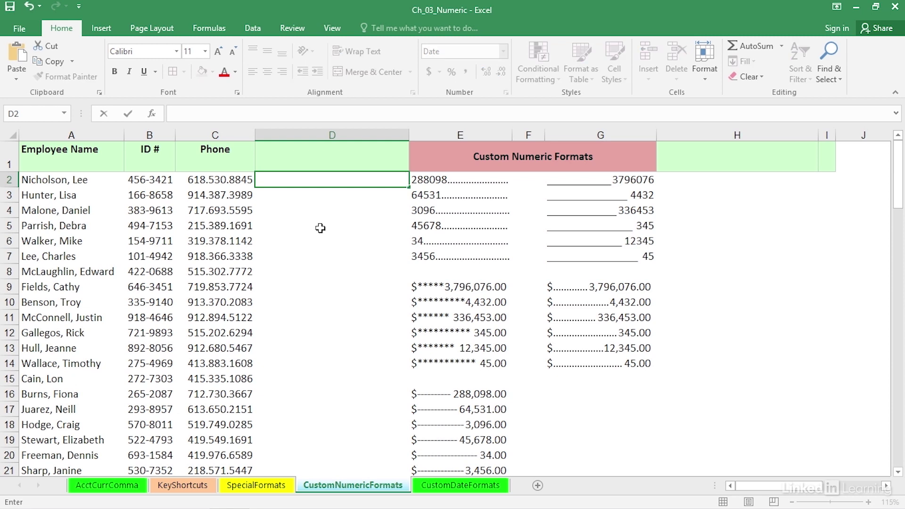
{"action": "key", "text": "ctrl+v"}
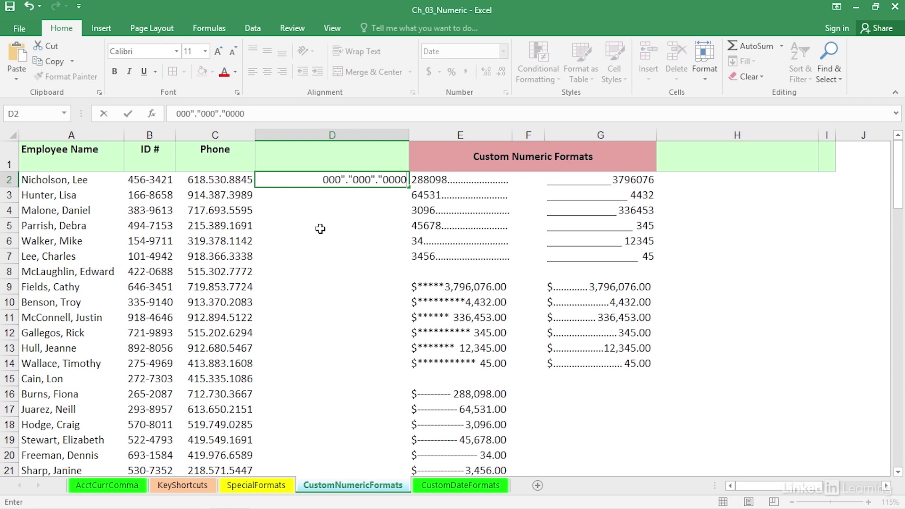
{"action": "left_click", "coordinate": [368, 236]}
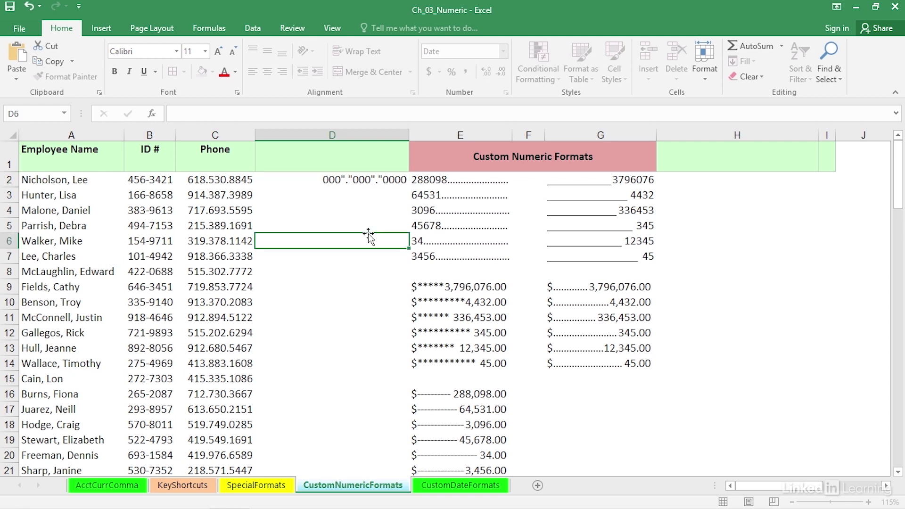
{"action": "left_click", "coordinate": [366, 179]}
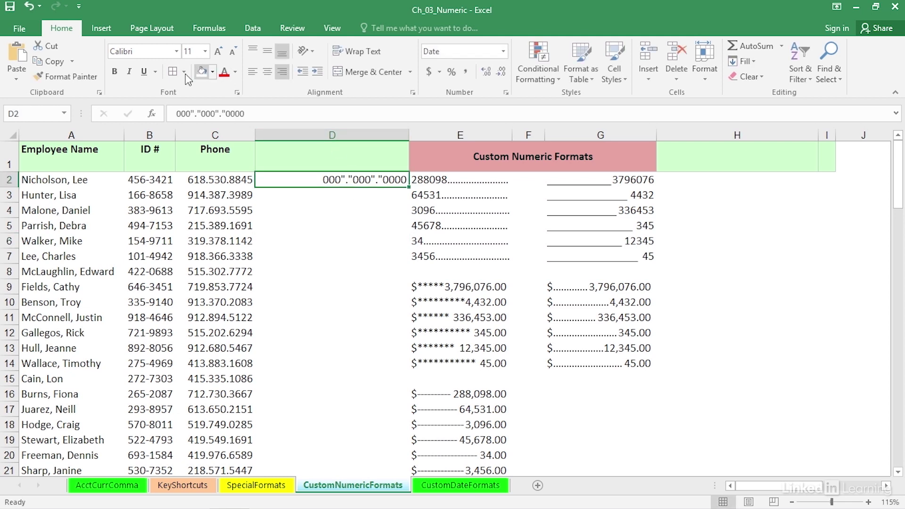
{"action": "left_click", "coordinate": [265, 72]}
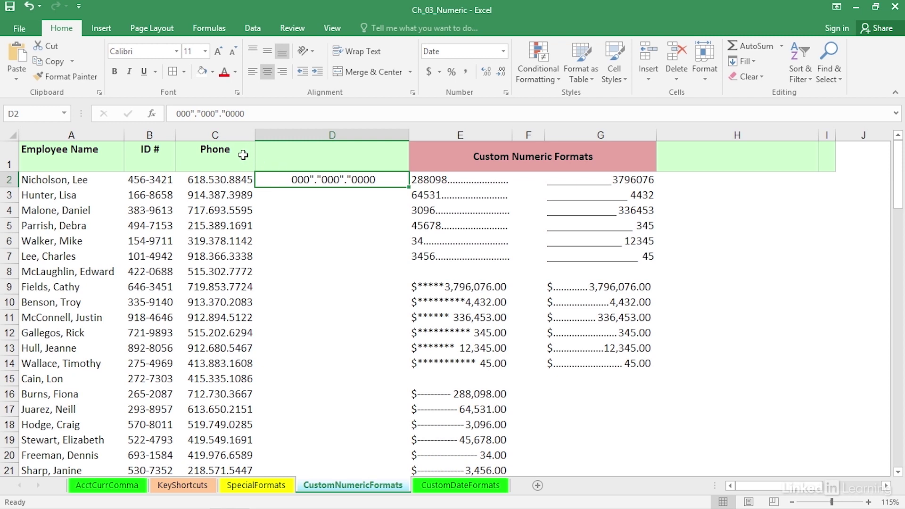
Inspect the raw underlying values of several phone cells, including C5.
{"action": "left_click", "coordinate": [223, 241]}
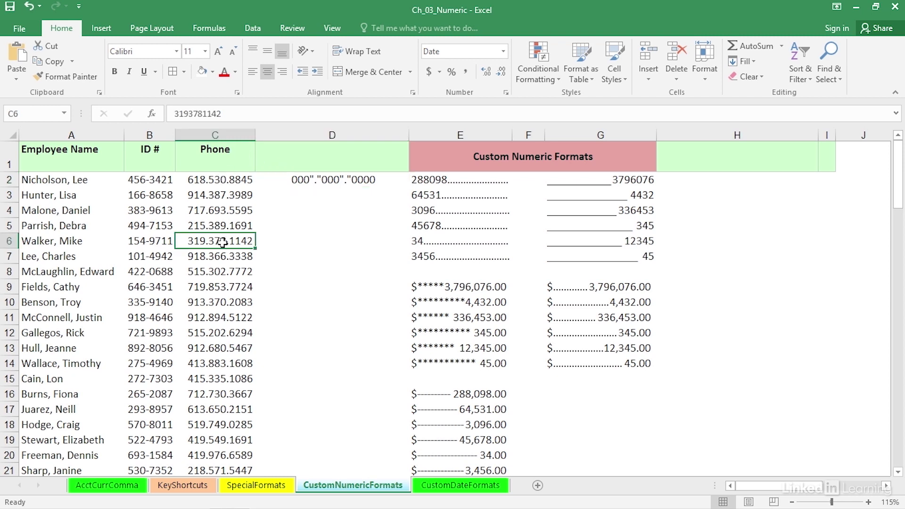
{"action": "left_click", "coordinate": [219, 181]}
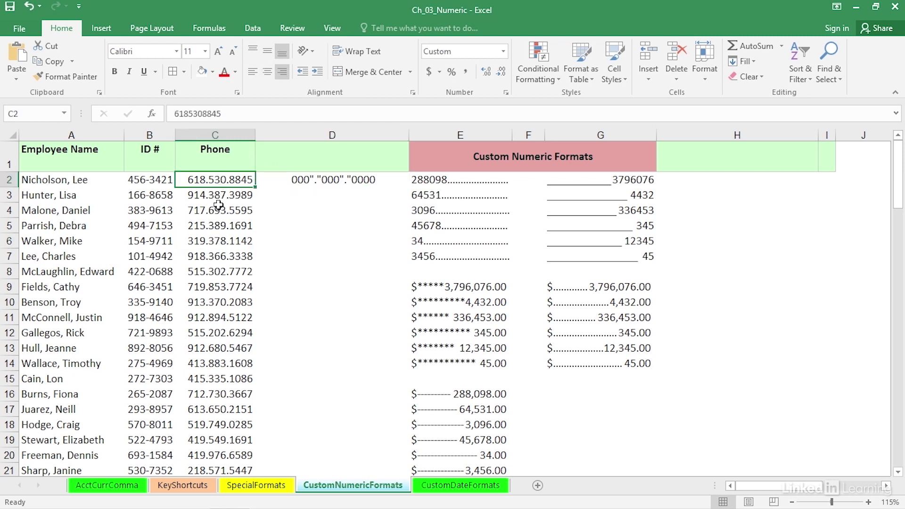
{"action": "left_click", "coordinate": [220, 221]}
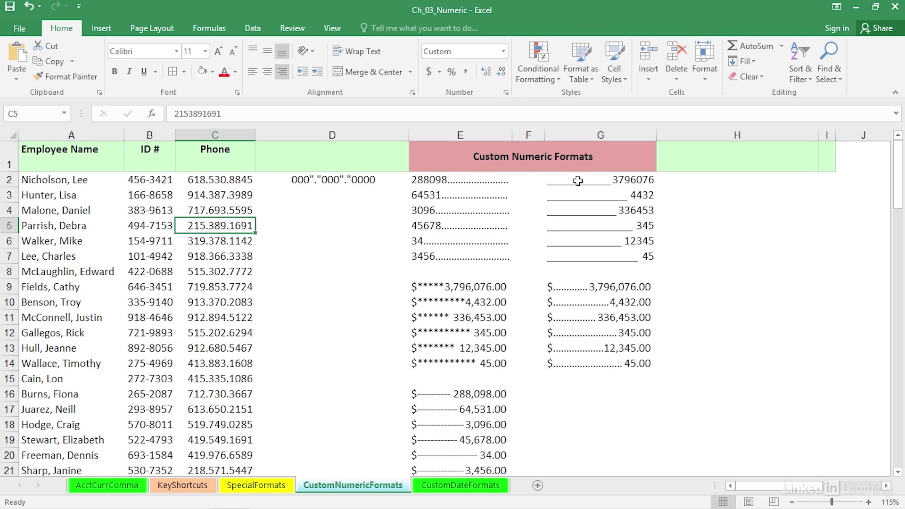
{"action": "left_click", "coordinate": [887, 485]}
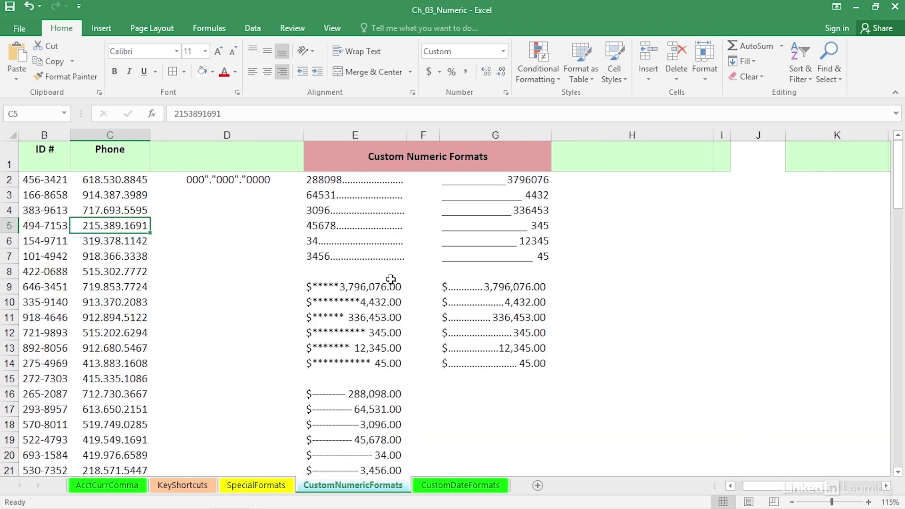
{"action": "left_click", "coordinate": [383, 180]}
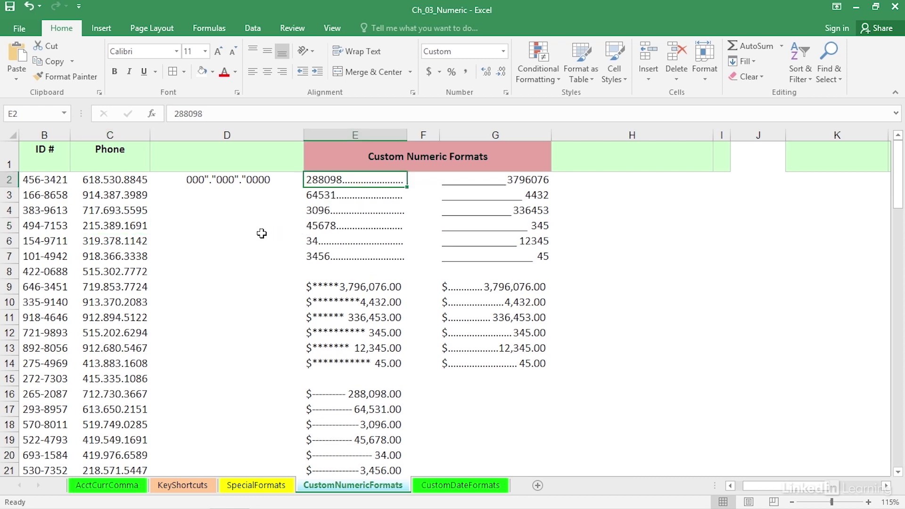
{"action": "key", "text": "ctrl+1"}
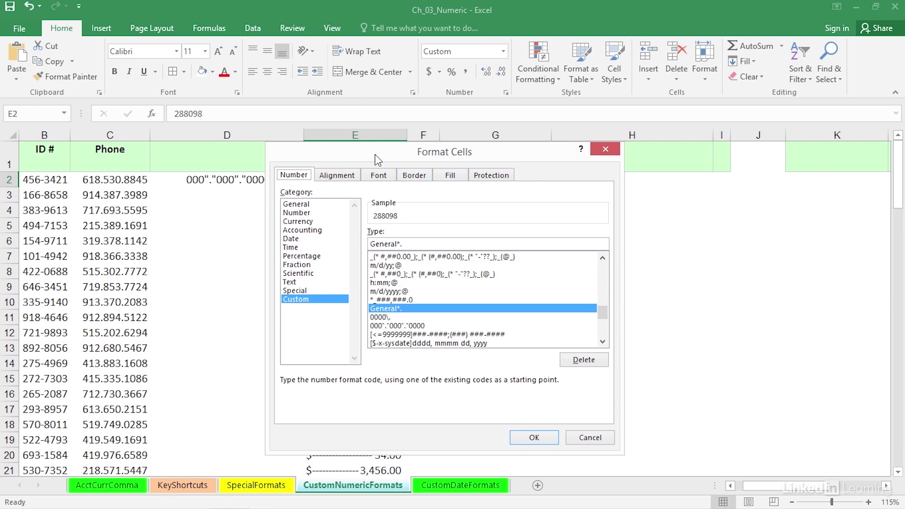
{"action": "left_click_drag", "start_coordinate": [376, 156], "coordinate": [653, 155]}
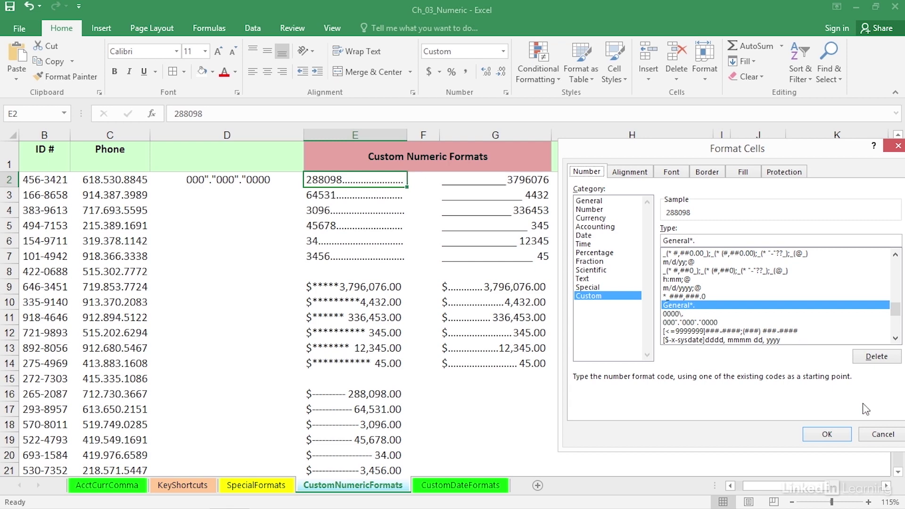
{"action": "left_click", "coordinate": [882, 434]}
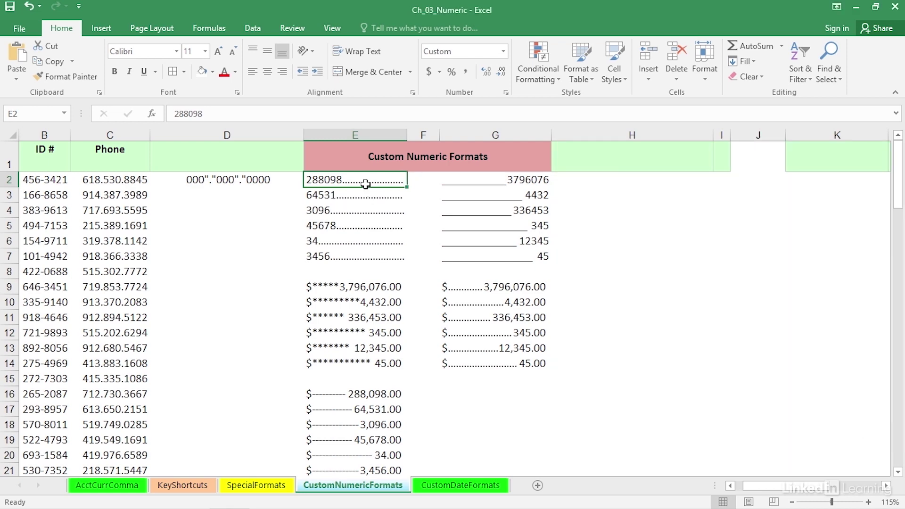
Change E2:E7's custom format from General*. to *.General so dots lead right-aligned numbers.
{"action": "left_click_drag", "start_coordinate": [365, 184], "coordinate": [364, 252]}
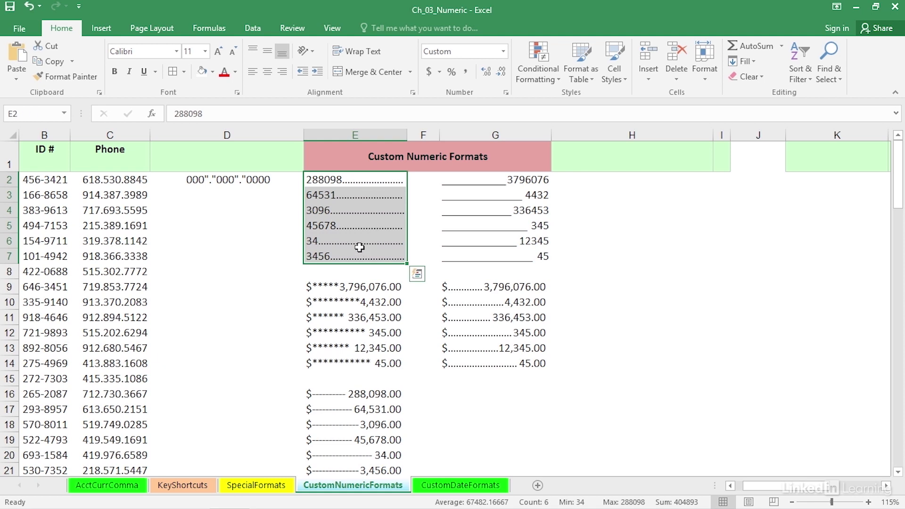
{"action": "key", "text": "ctrl+1"}
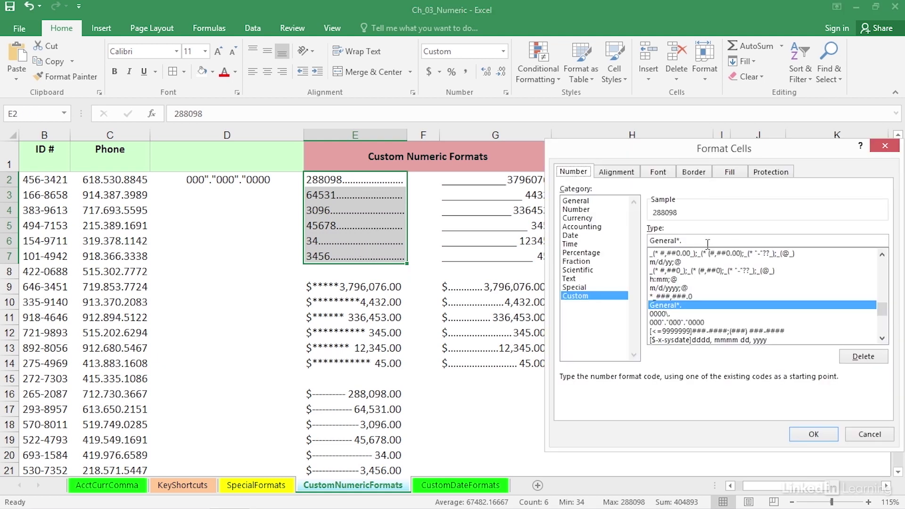
{"action": "left_click", "coordinate": [687, 240]}
{"action": "key", "text": "BackSpace"}
{"action": "key", "text": "BackSpace"}
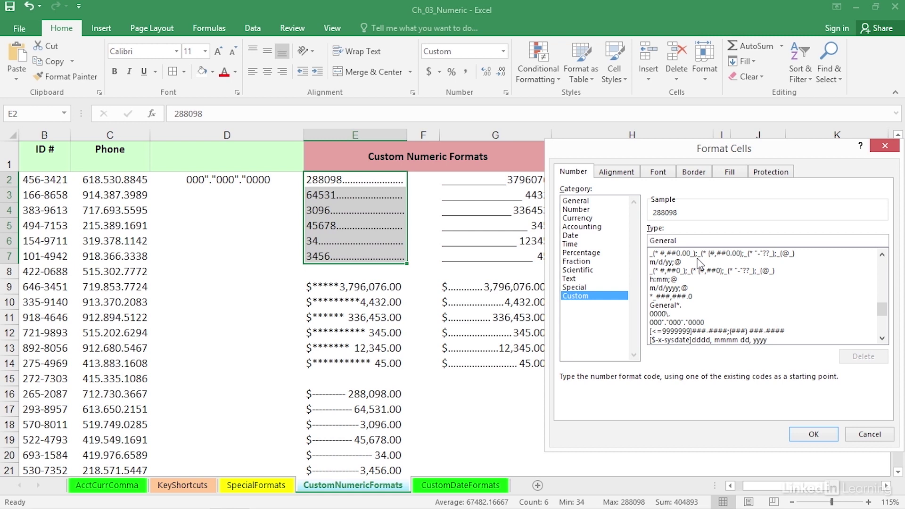
{"action": "type", "text": "*."}
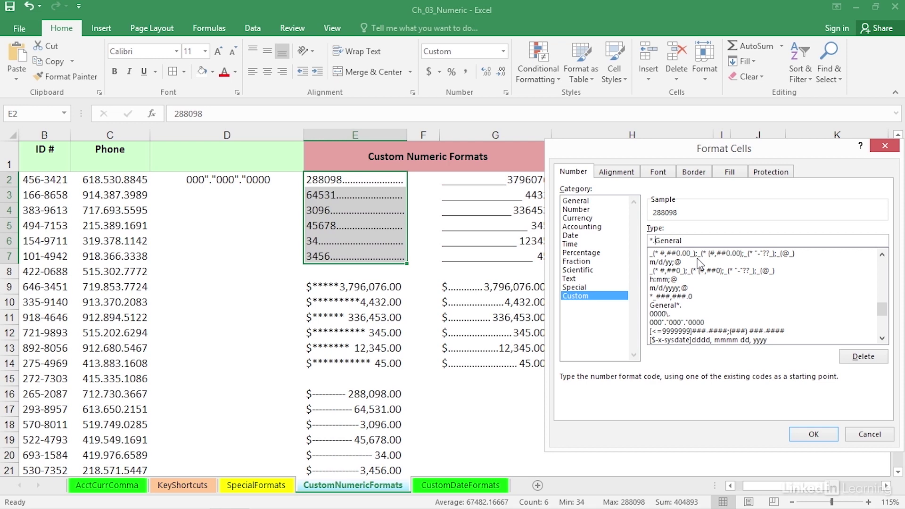
{"action": "key", "text": "Return"}
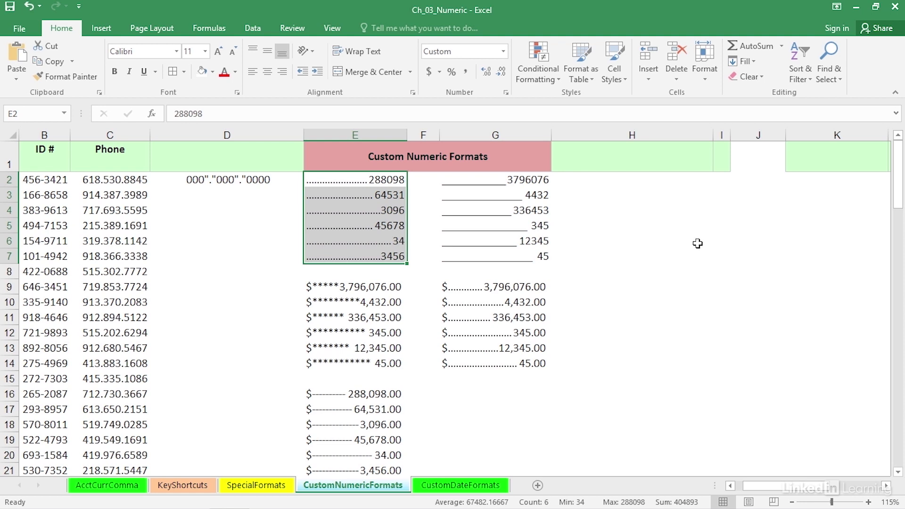
{"action": "left_click", "coordinate": [478, 180]}
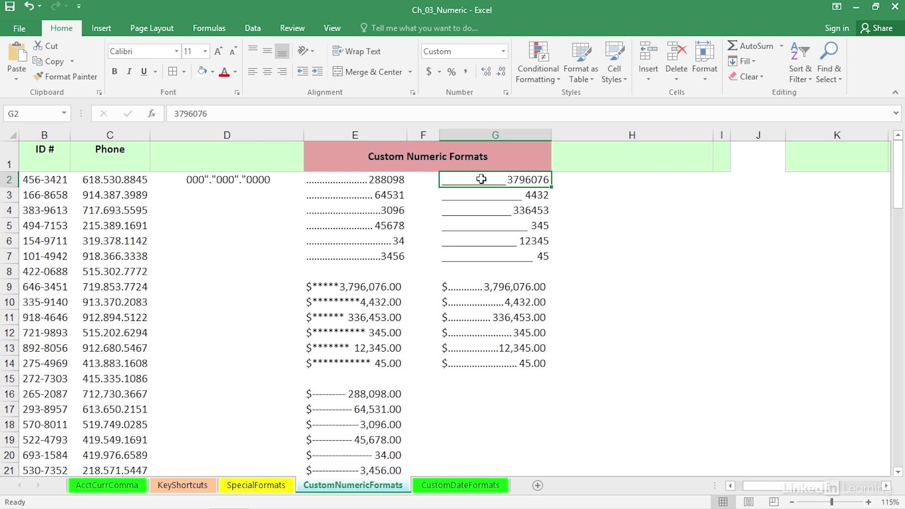
{"action": "key", "text": "ctrl+1"}
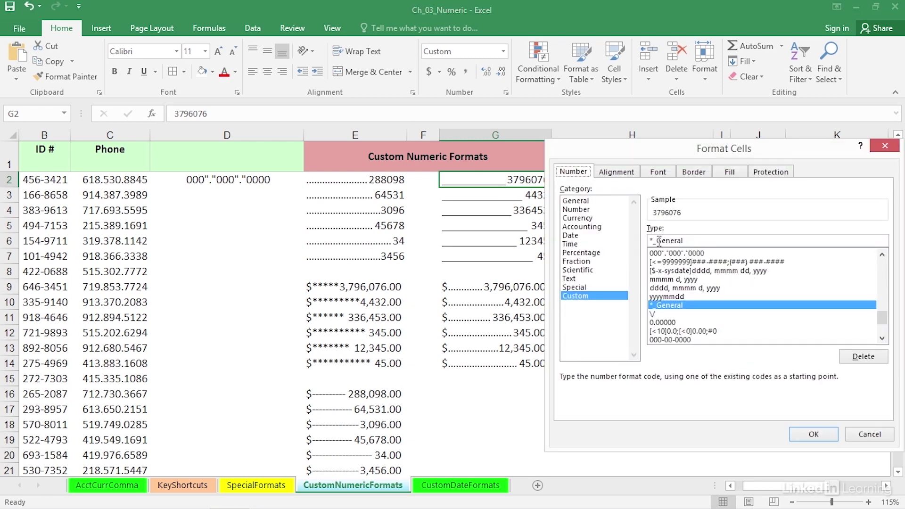
{"action": "left_click_drag", "start_coordinate": [676, 153], "coordinate": [701, 150]}
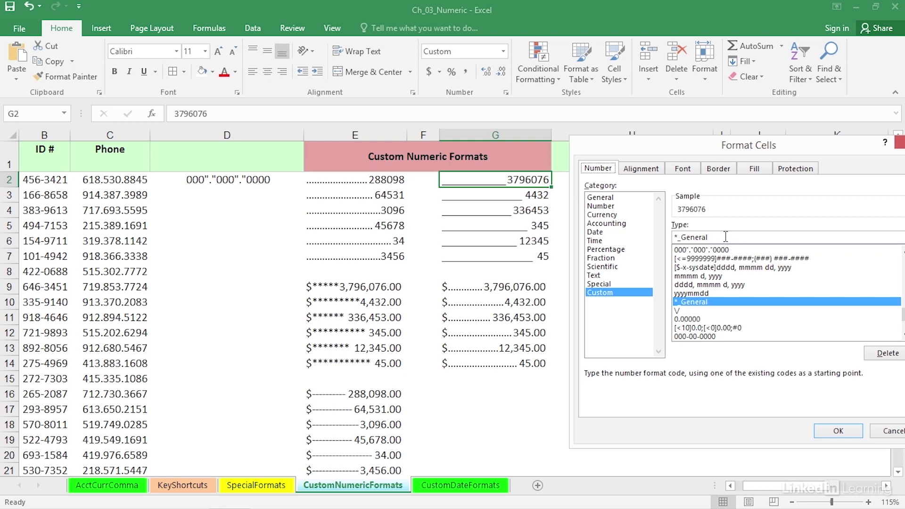
{"action": "key", "text": "Escape"}
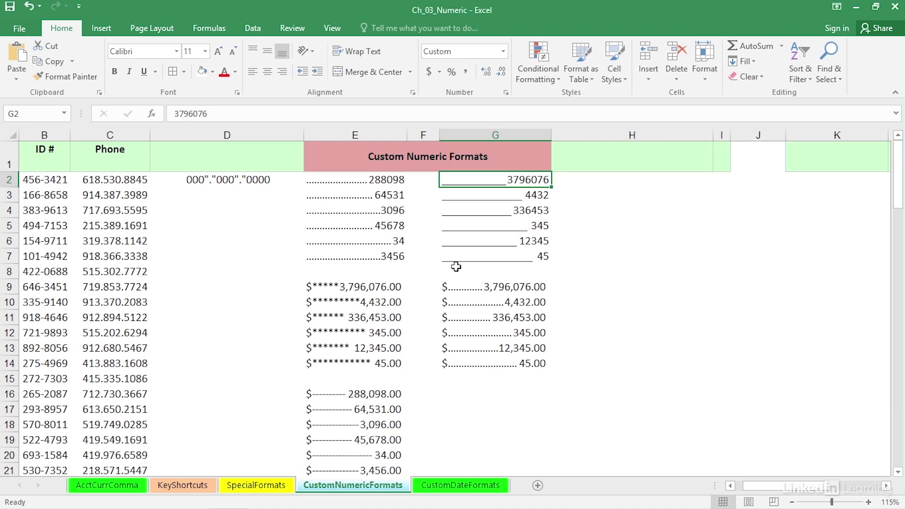
{"action": "left_click", "coordinate": [349, 288]}
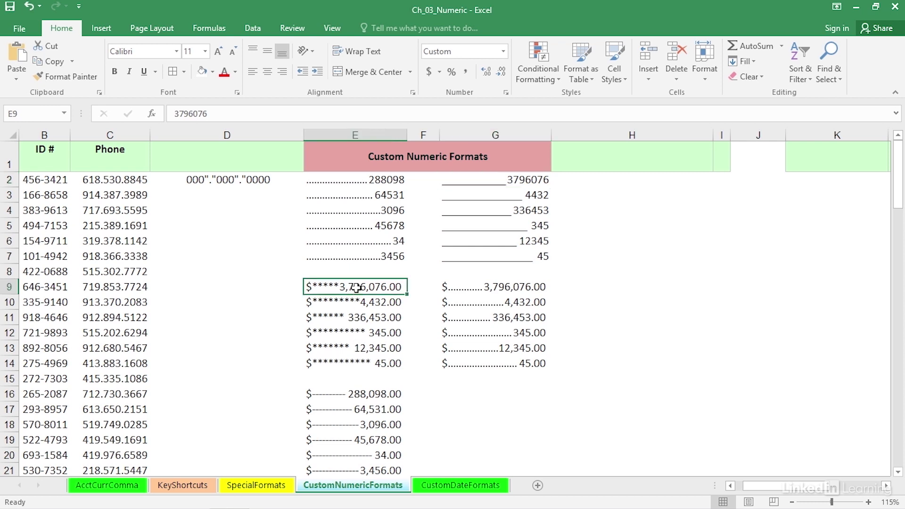
{"action": "left_click_drag", "start_coordinate": [356, 288], "coordinate": [343, 359]}
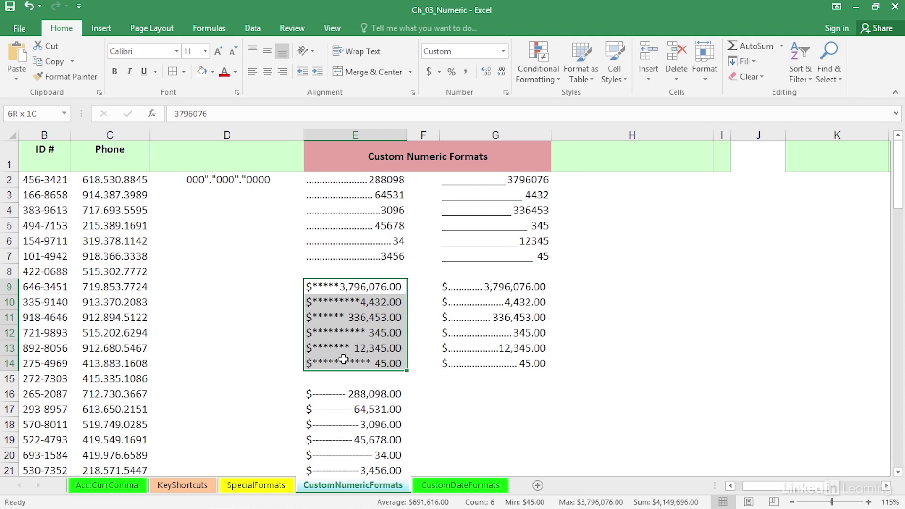
{"action": "left_click", "coordinate": [357, 287]}
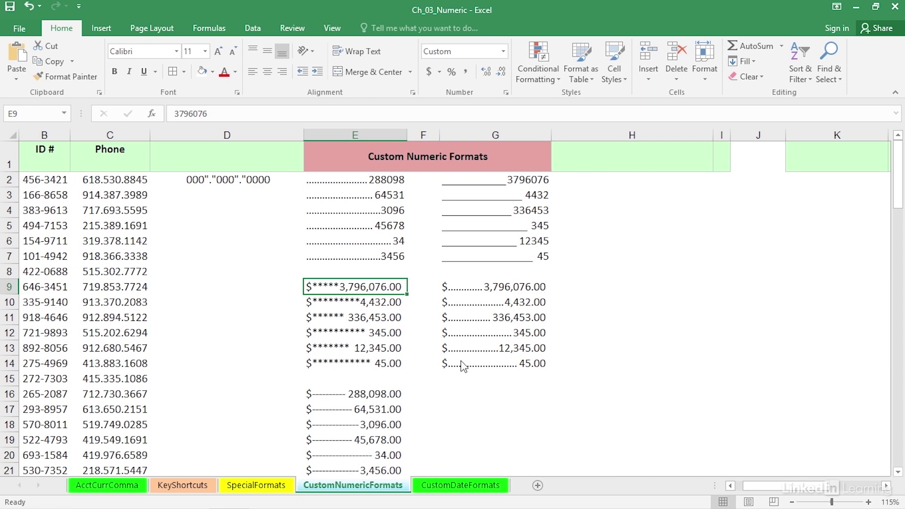
{"action": "key", "text": "ctrl+1"}
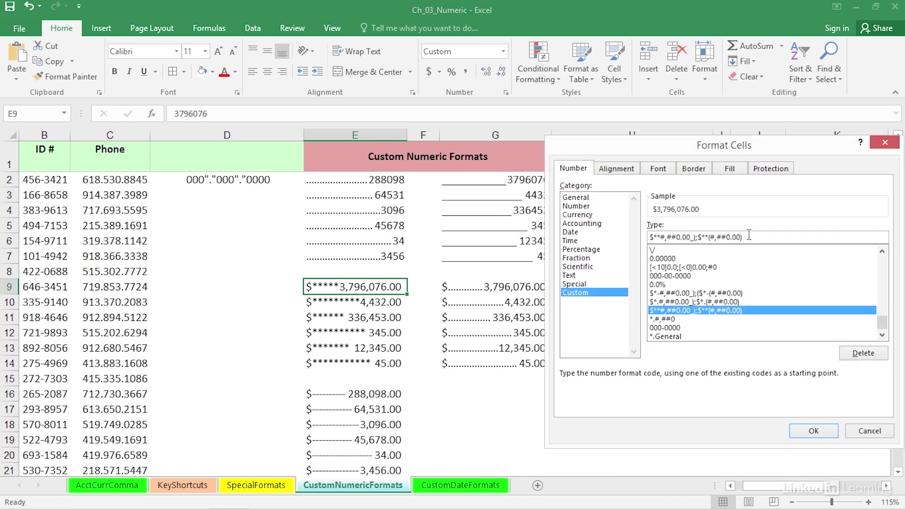
{"action": "left_click", "coordinate": [743, 236]}
{"action": "left_click", "coordinate": [691, 236]}
{"action": "left_click_drag", "start_coordinate": [751, 235], "coordinate": [640, 236]}
{"action": "key", "text": "ctrl+c"}
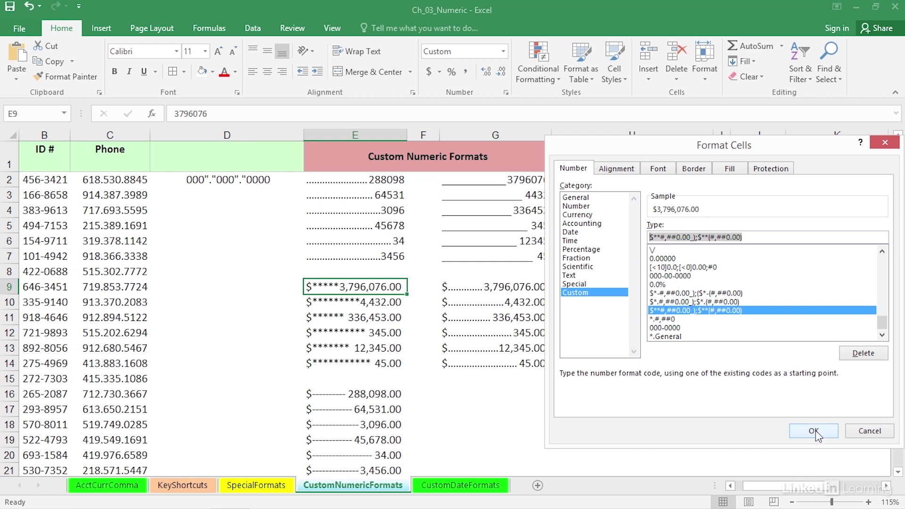
{"action": "left_click", "coordinate": [868, 431]}
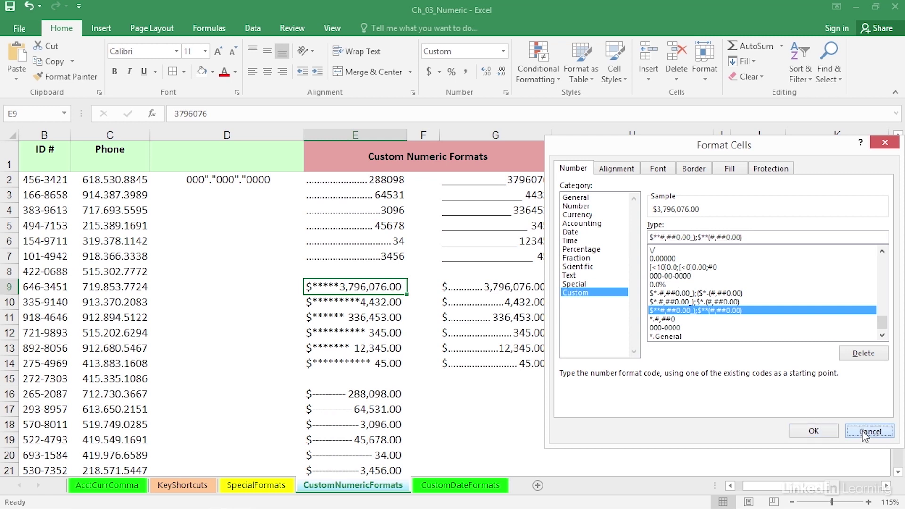
{"action": "left_click", "coordinate": [229, 290]}
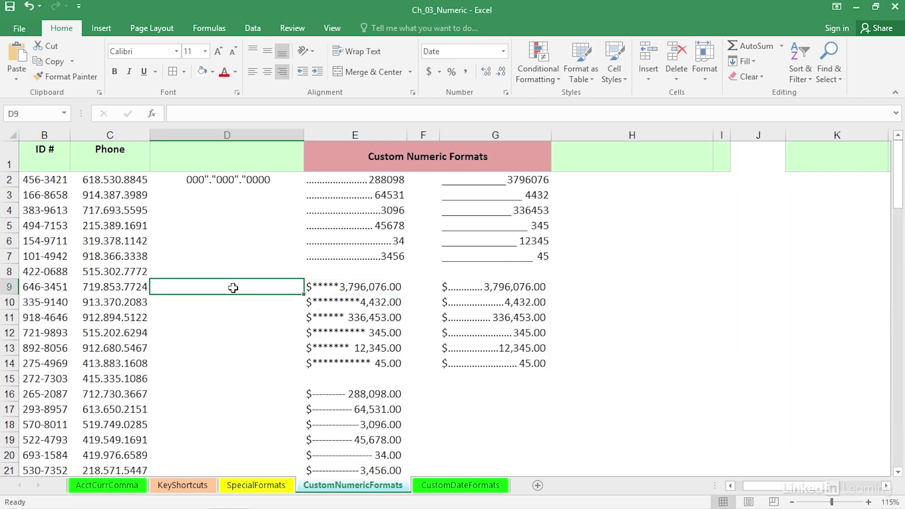
Paste the format code $**#,##0.00_);$**(#,##0.00) into D9 as a label.
{"action": "double_click", "coordinate": [233, 289]}
{"action": "key", "text": "ctrl+v"}
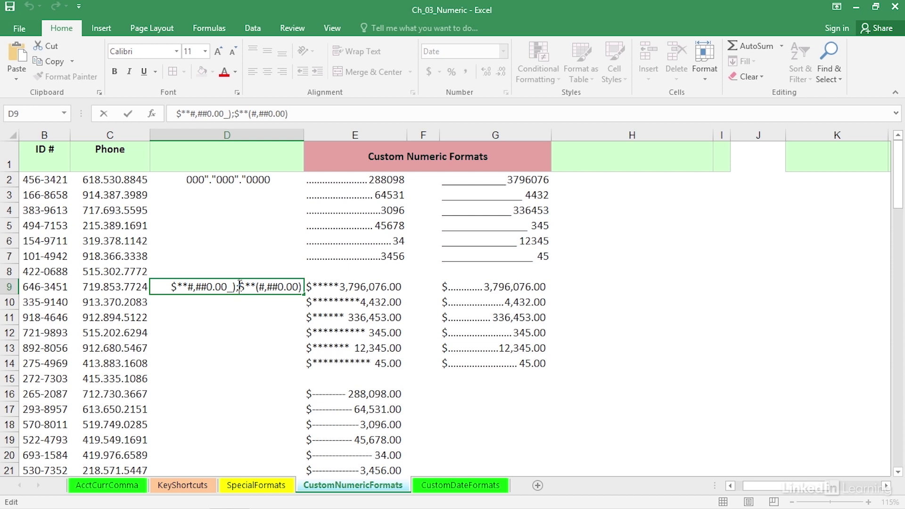
{"action": "left_click_drag", "start_coordinate": [239, 286], "coordinate": [299, 285]}
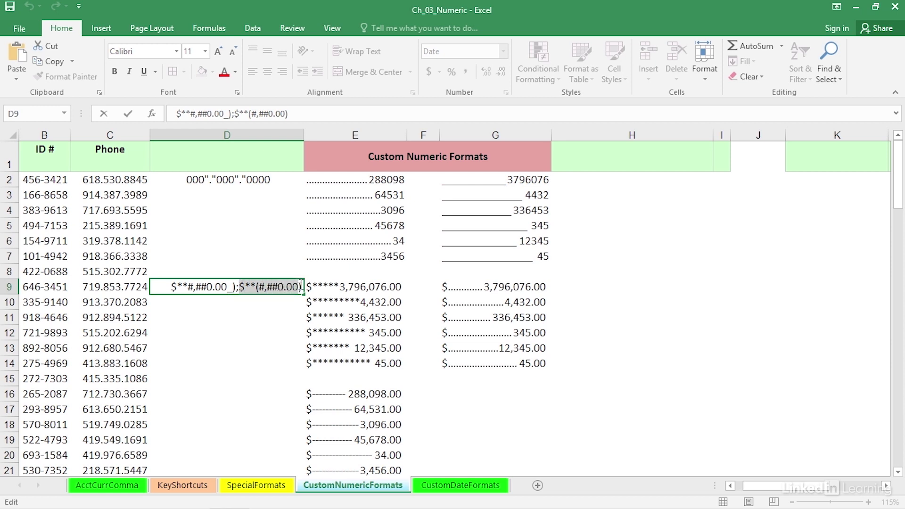
{"action": "left_click", "coordinate": [335, 290]}
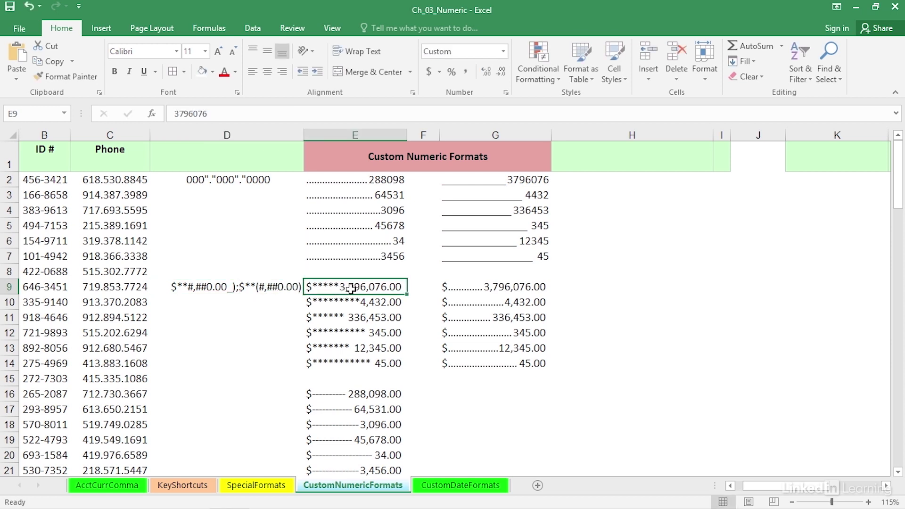
Make E9 negative so it displays $**** (3,796,076.00).
{"action": "double_click", "coordinate": [351, 288]}
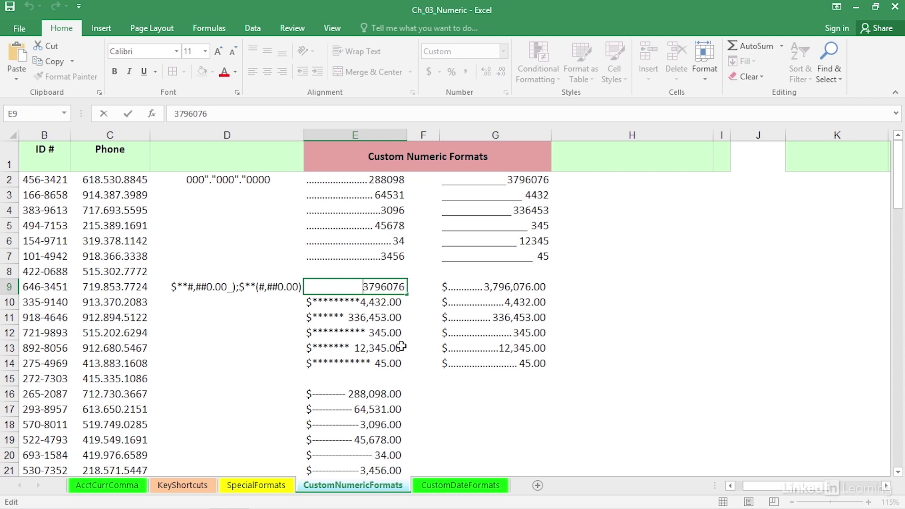
{"action": "type", "text": "-"}
{"action": "key", "text": "Return"}
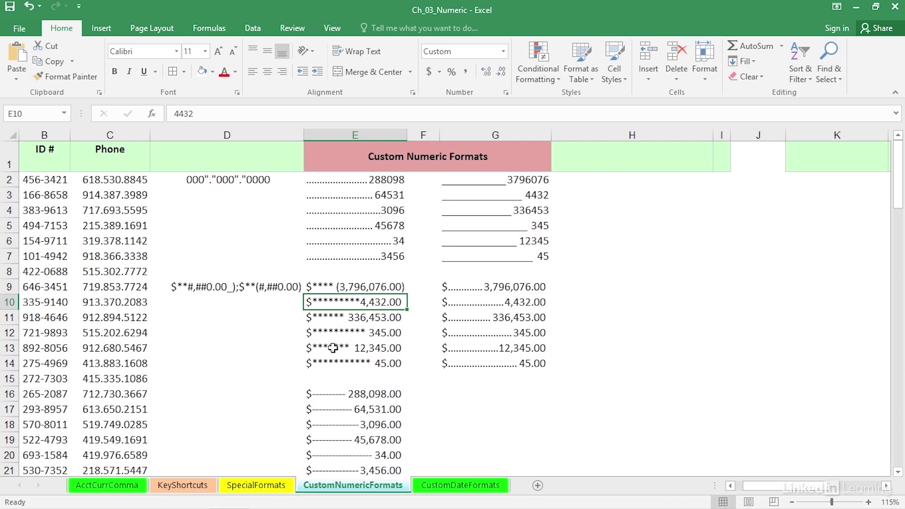
{"action": "left_click", "coordinate": [357, 395]}
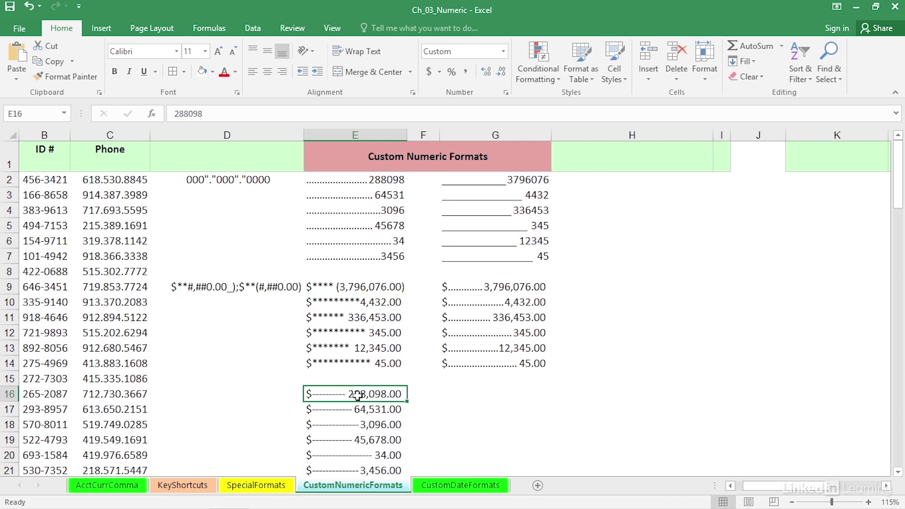
{"action": "left_click", "coordinate": [500, 288]}
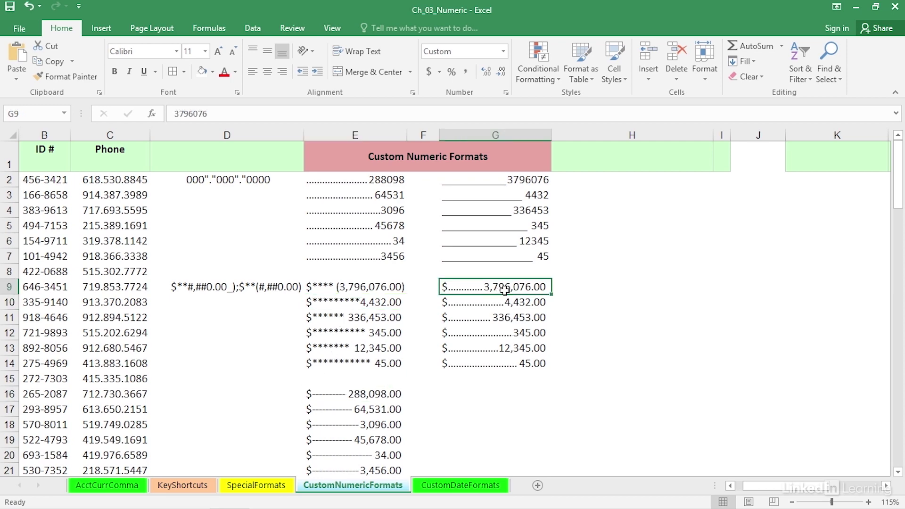
{"action": "scroll", "coordinate": [502, 288], "scroll_direction": "down", "scroll_amount": 1}
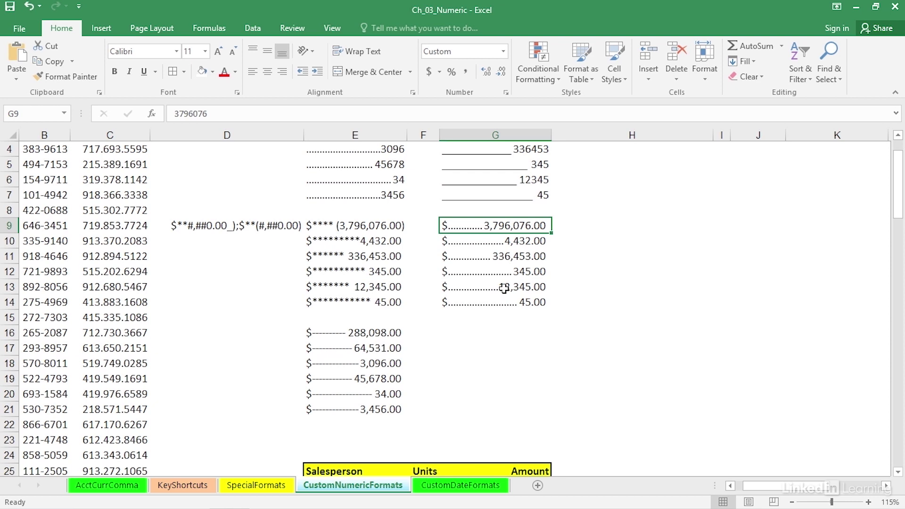
{"action": "left_click", "coordinate": [367, 334]}
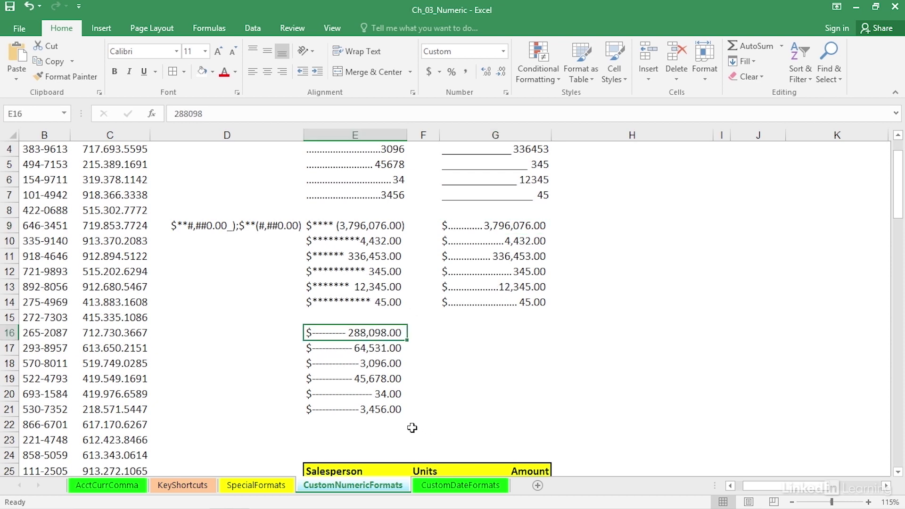
{"action": "key", "text": "ctrl+1"}
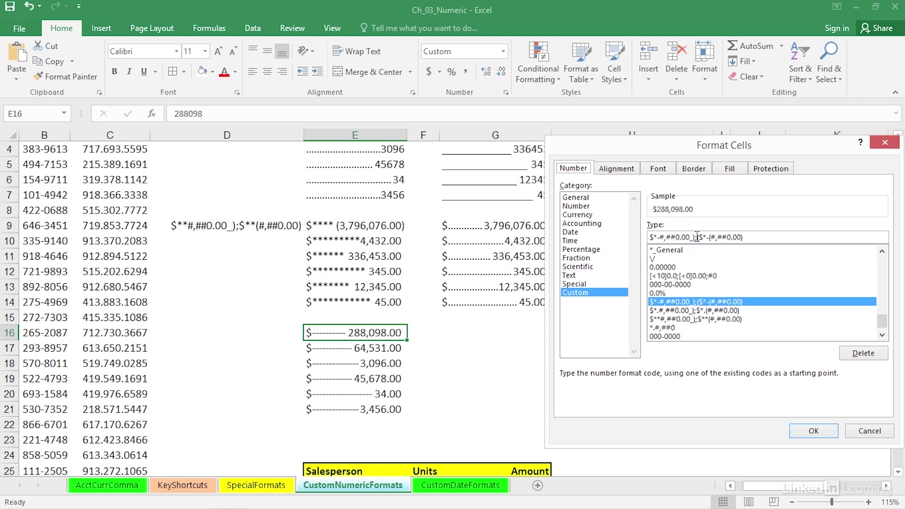
{"action": "left_click", "coordinate": [697, 237]}
{"action": "left_click", "coordinate": [884, 142]}
{"action": "left_click", "coordinate": [778, 271]}
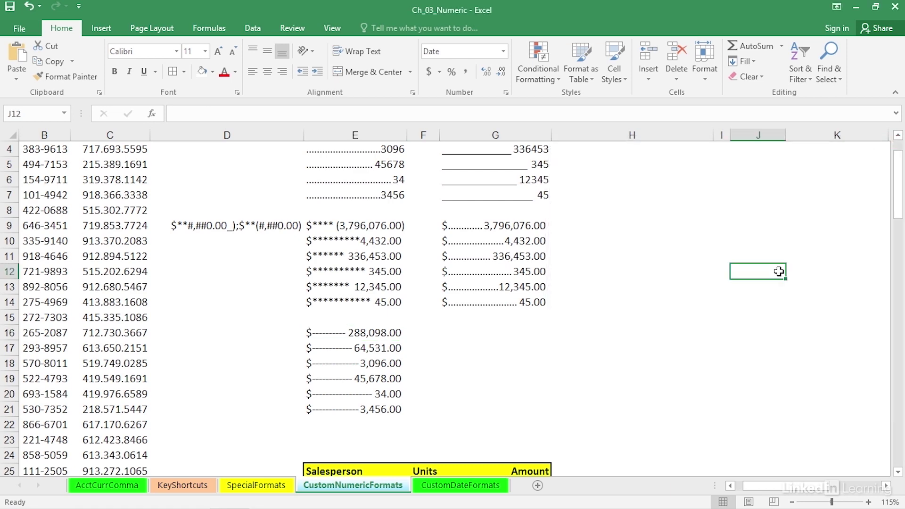
{"action": "scroll", "coordinate": [675, 306], "scroll_direction": "down", "scroll_amount": 2}
{"action": "scroll", "coordinate": [668, 303], "scroll_direction": "down", "scroll_amount": 2}
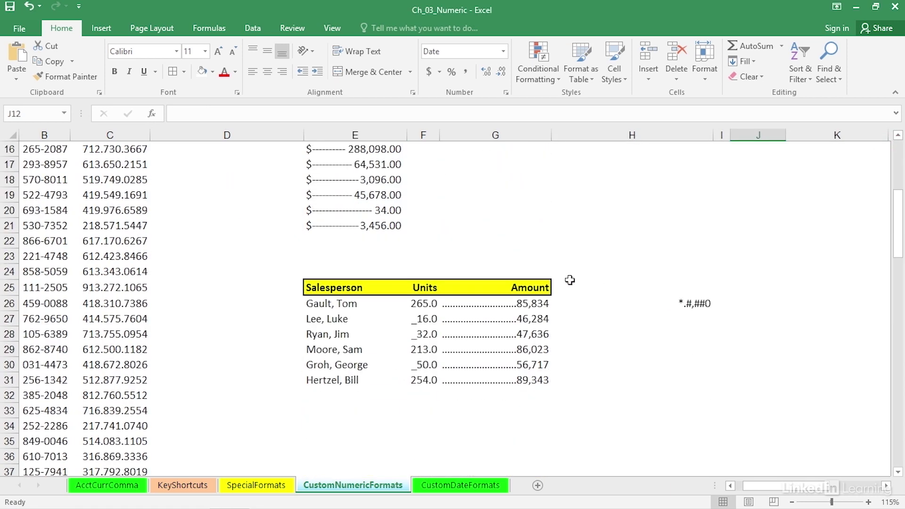
{"action": "left_click", "coordinate": [505, 305]}
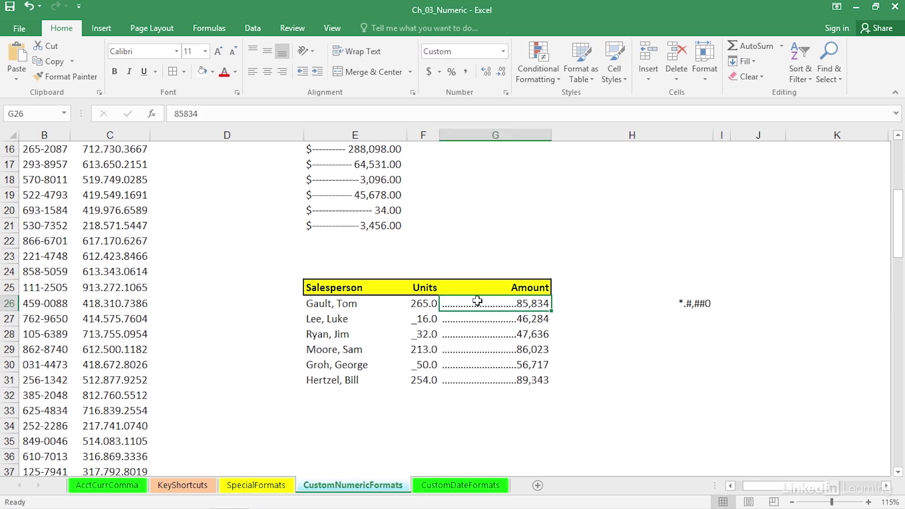
{"action": "scroll", "coordinate": [505, 286], "scroll_direction": "up", "scroll_amount": 3}
{"action": "scroll", "coordinate": [506, 285], "scroll_direction": "down", "scroll_amount": 1}
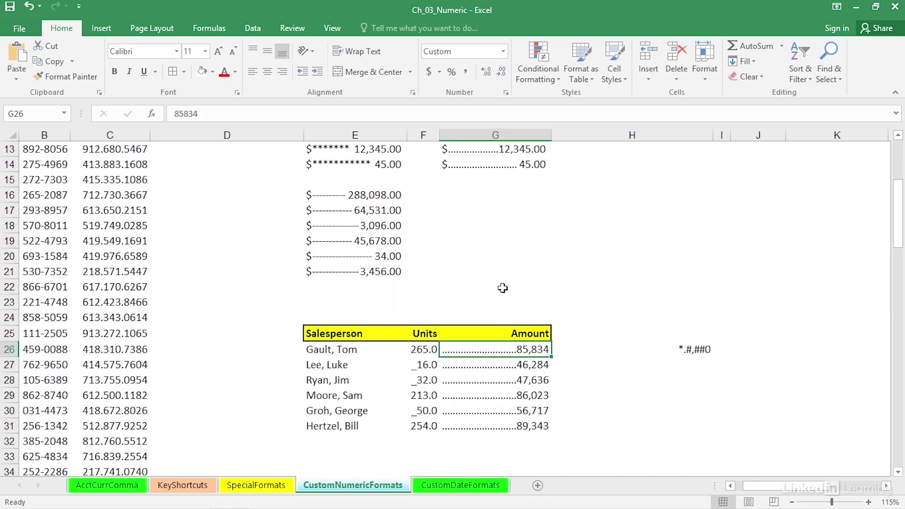
{"action": "scroll", "coordinate": [503, 288], "scroll_direction": "down", "scroll_amount": 1}
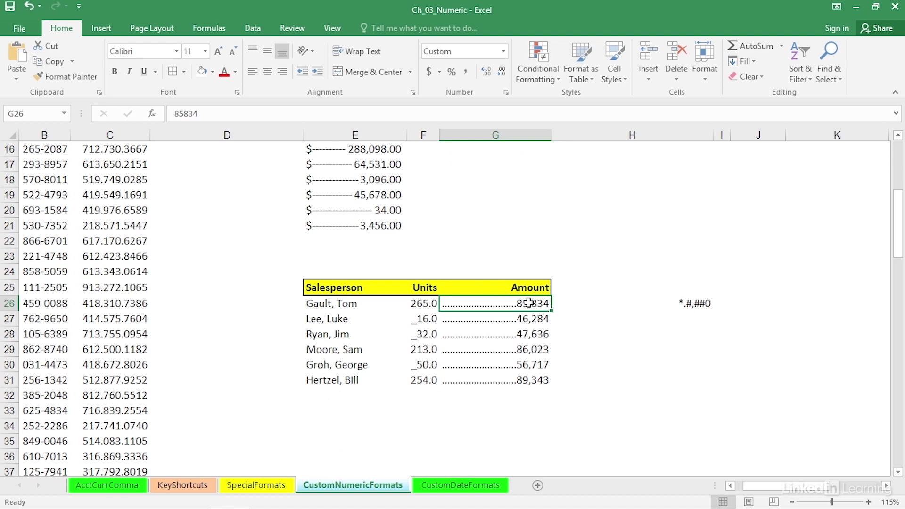
{"action": "left_click", "coordinate": [606, 307]}
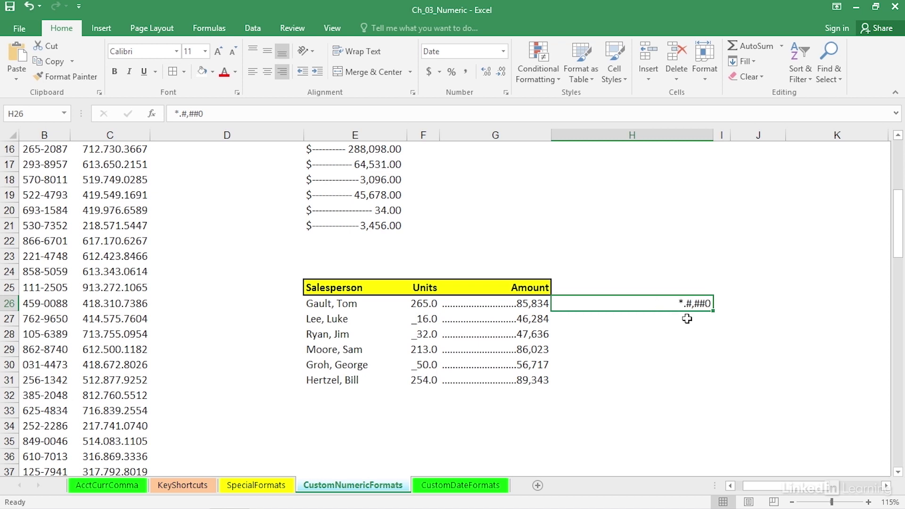
{"action": "scroll", "coordinate": [684, 358], "scroll_direction": "up", "scroll_amount": 4}
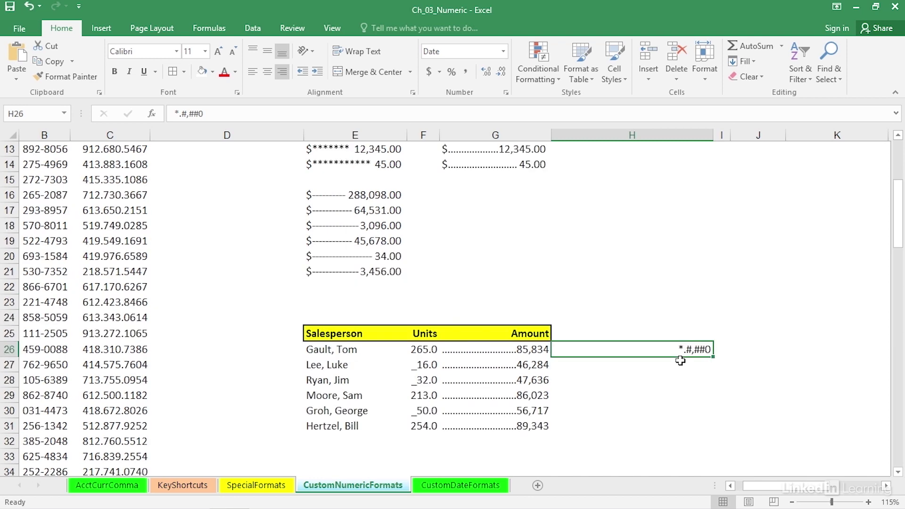
{"action": "scroll", "coordinate": [679, 358], "scroll_direction": "up", "scroll_amount": 1}
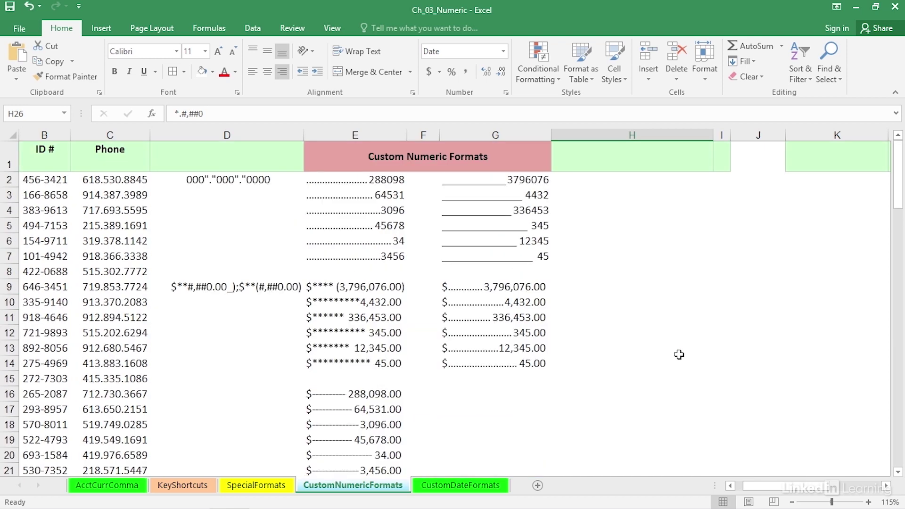